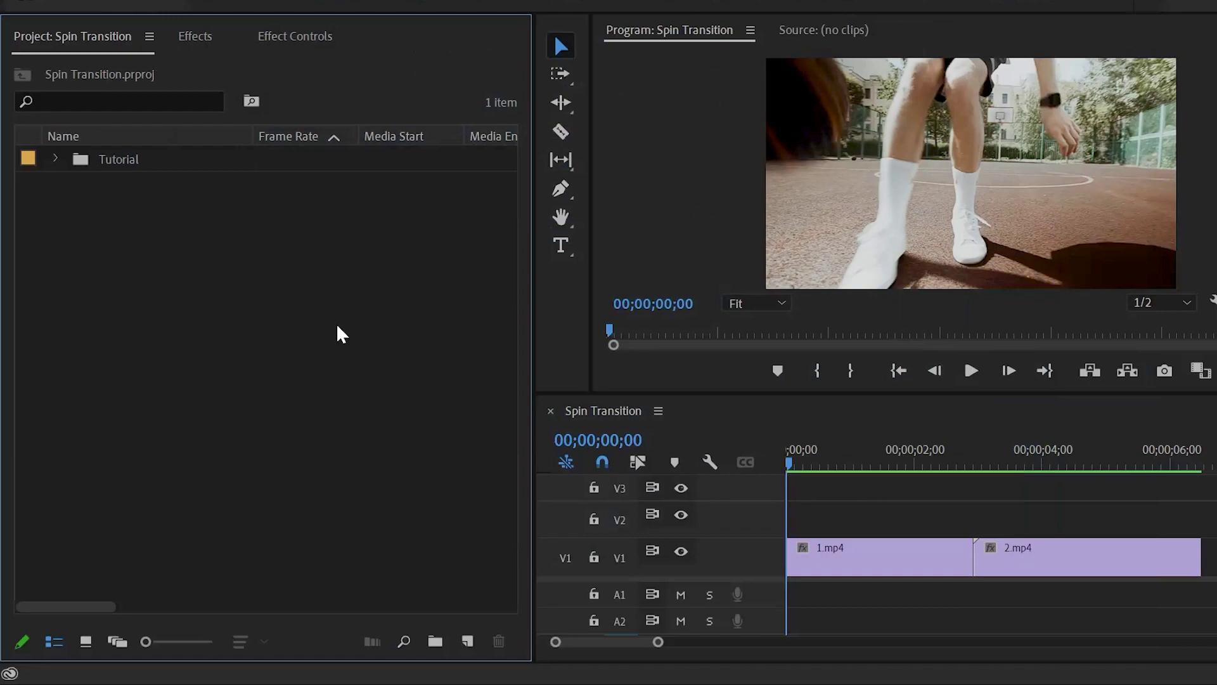
# Step: Play back the sequence to review the cut between 1.mp4 and 2.mp4
pyautogui.click(1005, 486)
pyautogui.press('space')
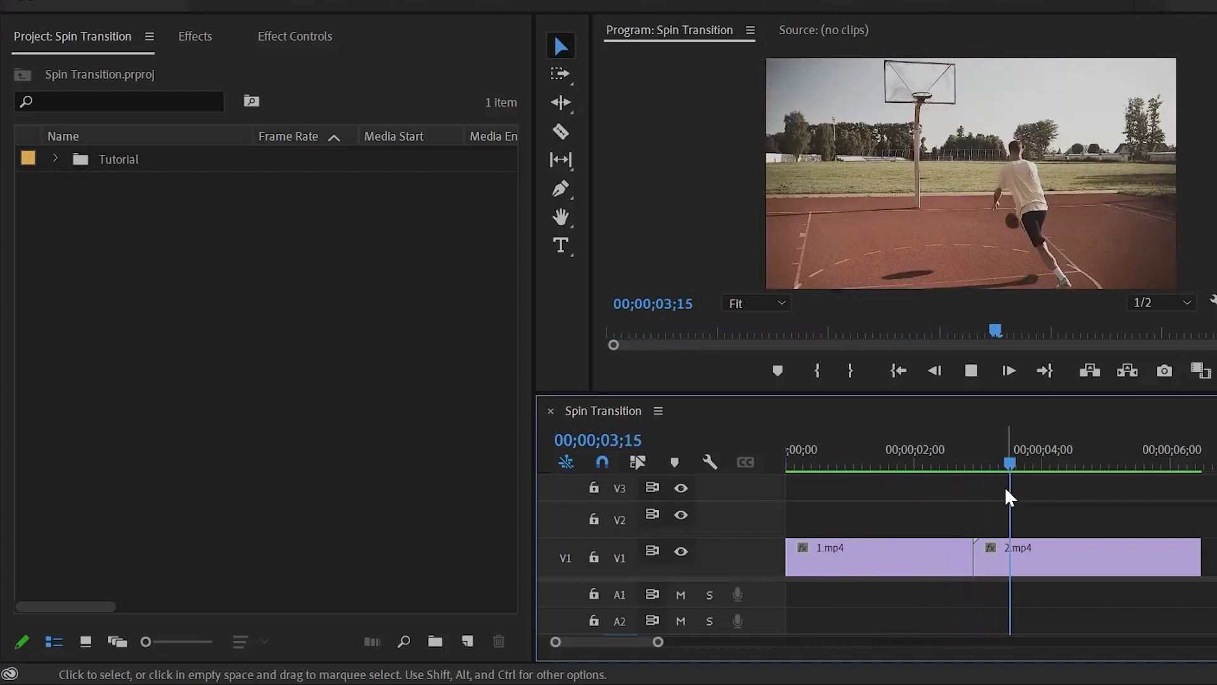
pyautogui.press('space')
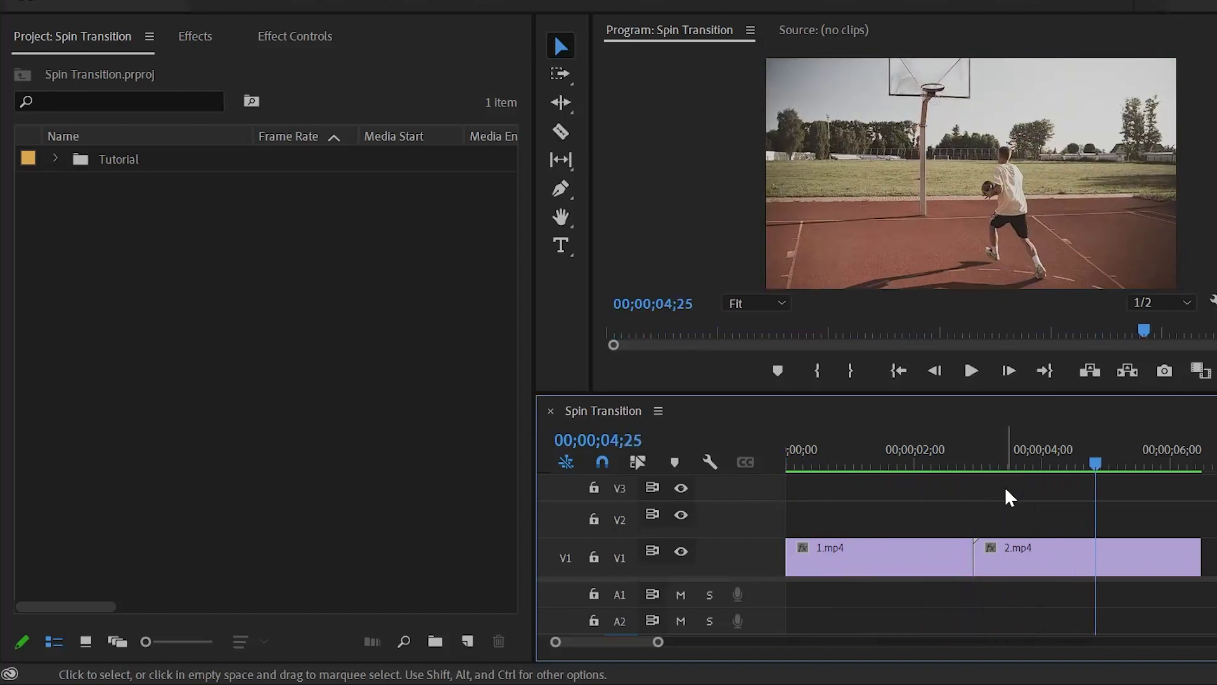
# Step: Create a 1920×1080 Adjustment Layer, lay it on V2 across the cut, and park the playhead there
pyautogui.click(182, 276)
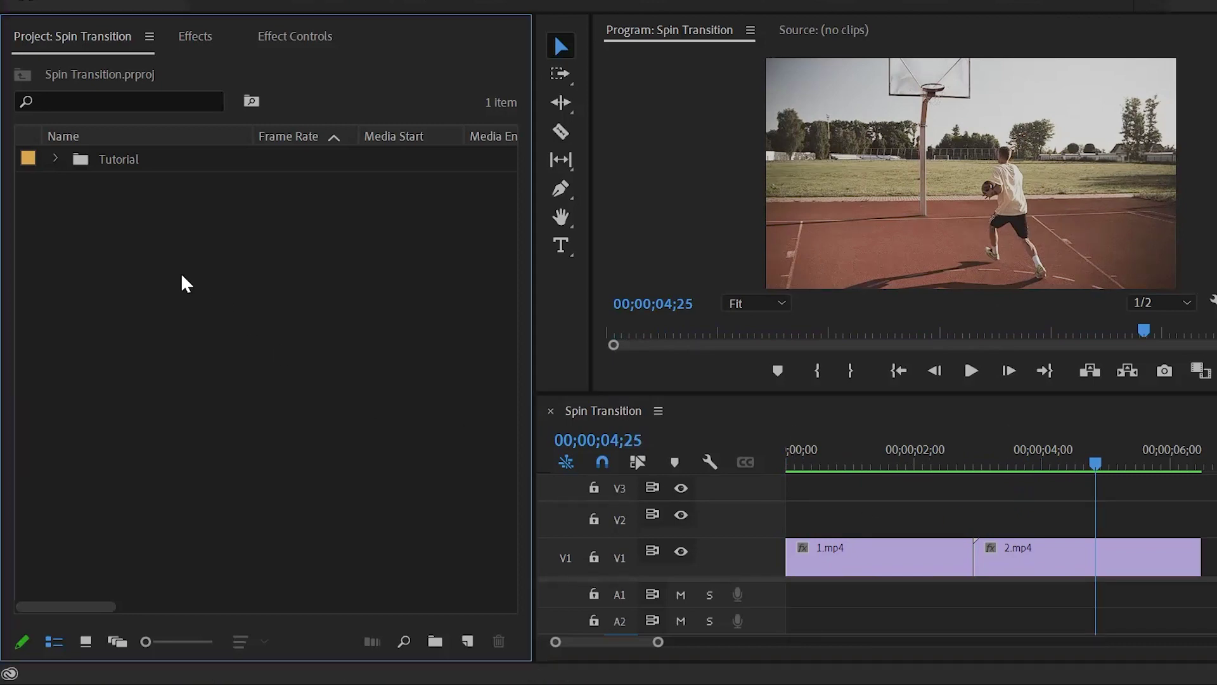
pyautogui.rightClick(182, 276)
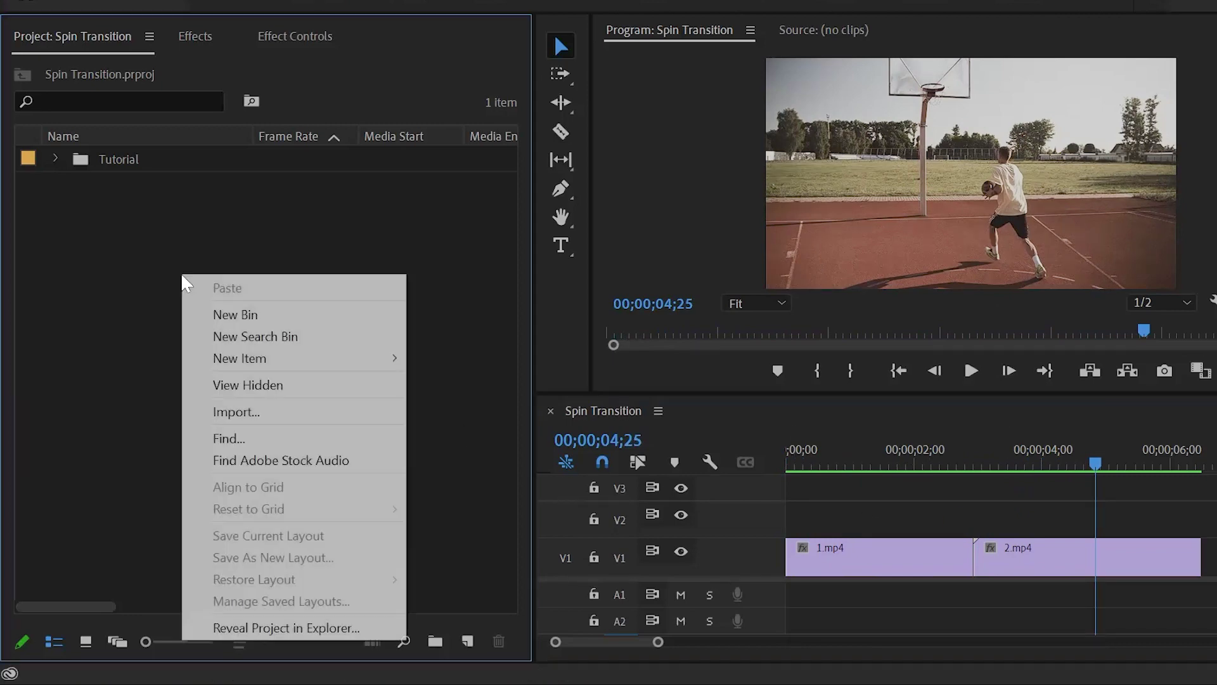
pyautogui.moveTo(306, 362)
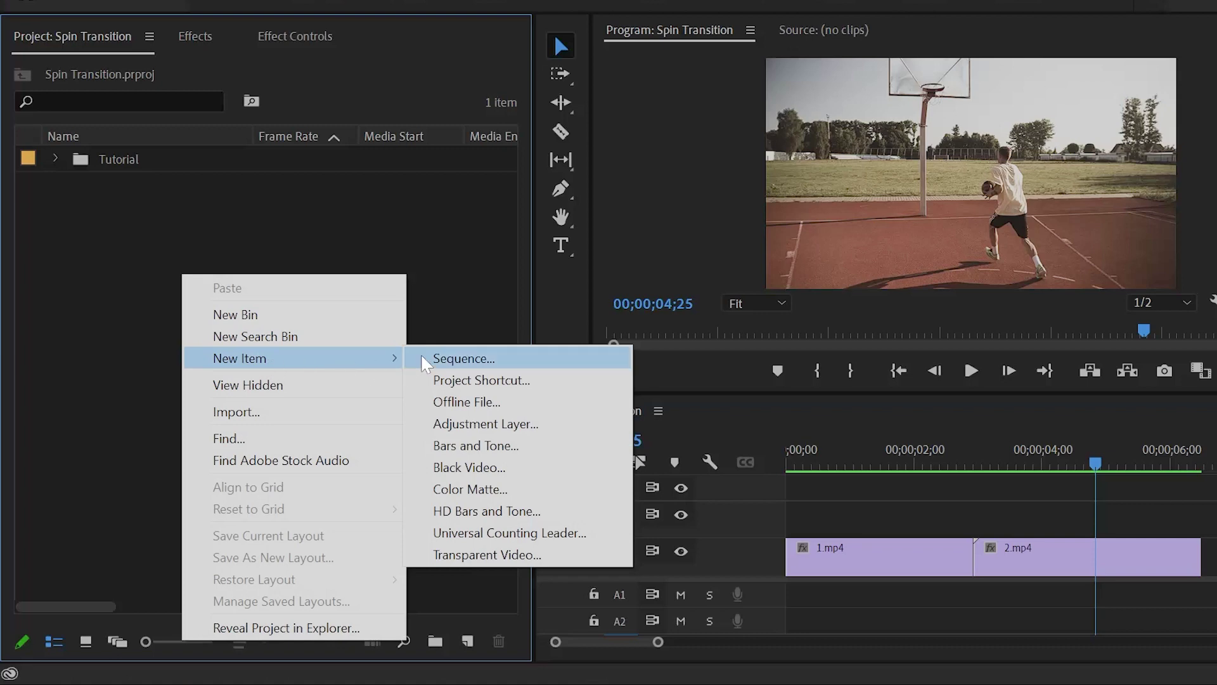
pyautogui.click(515, 430)
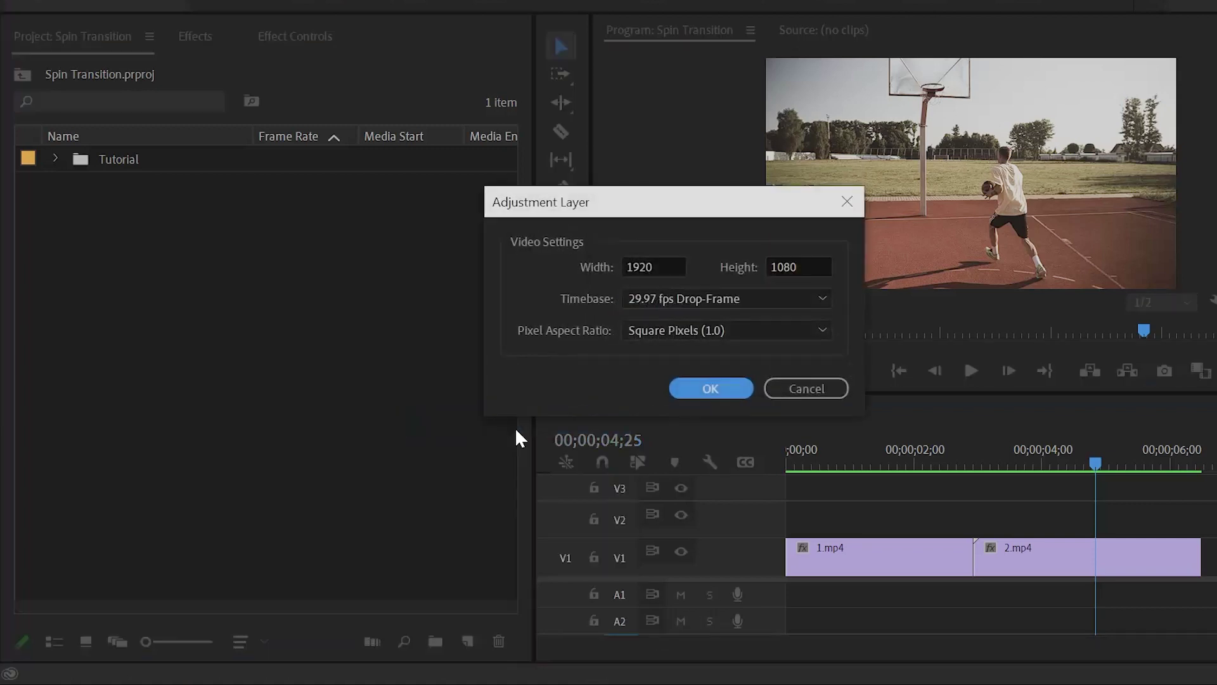
pyautogui.click(710, 388)
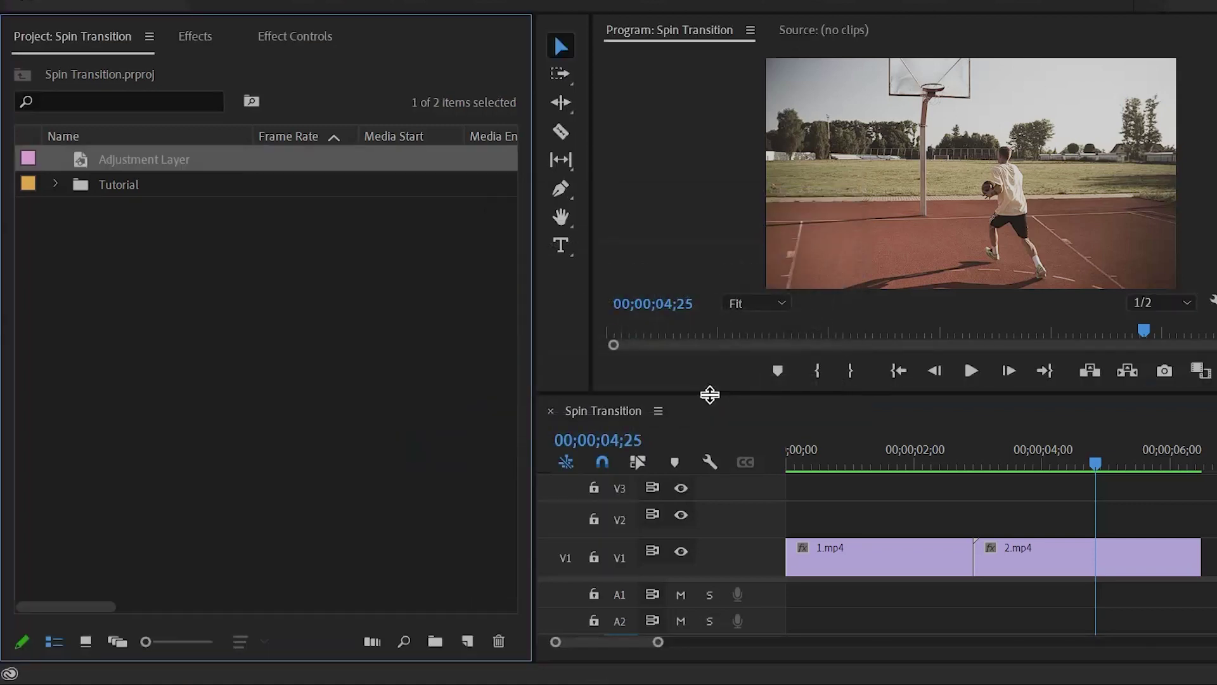
pyautogui.moveTo(105, 159); pyautogui.dragTo(852, 519)
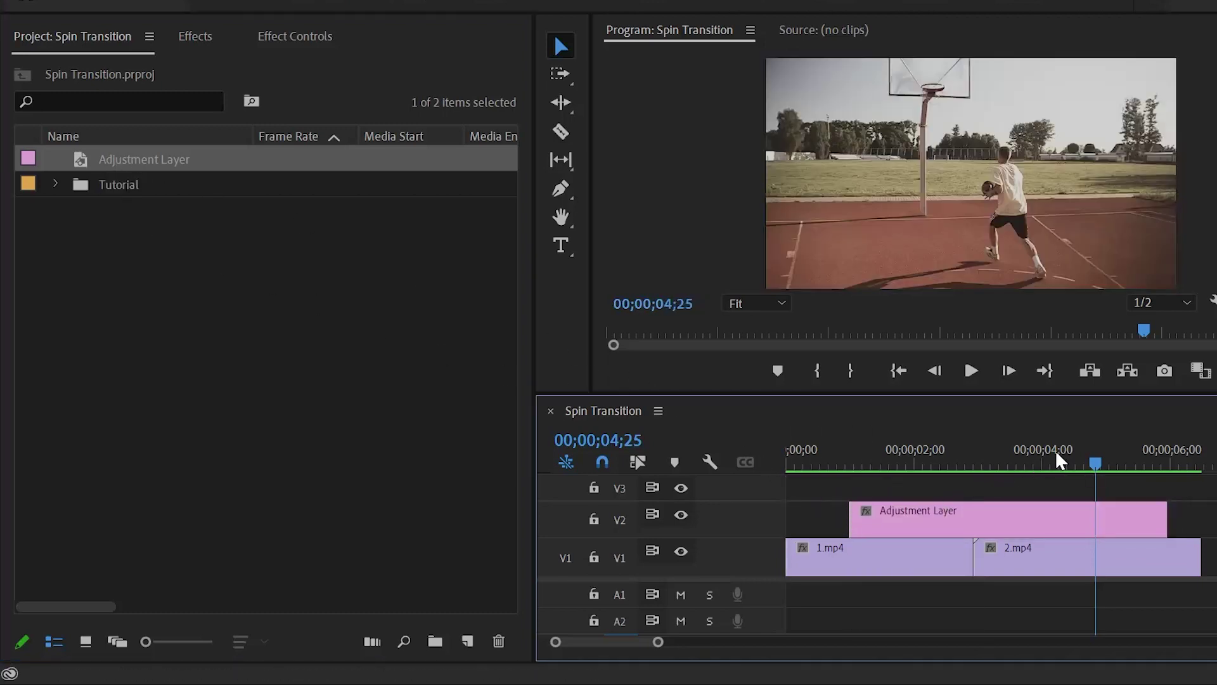
pyautogui.moveTo(1097, 454); pyautogui.dragTo(976, 477)
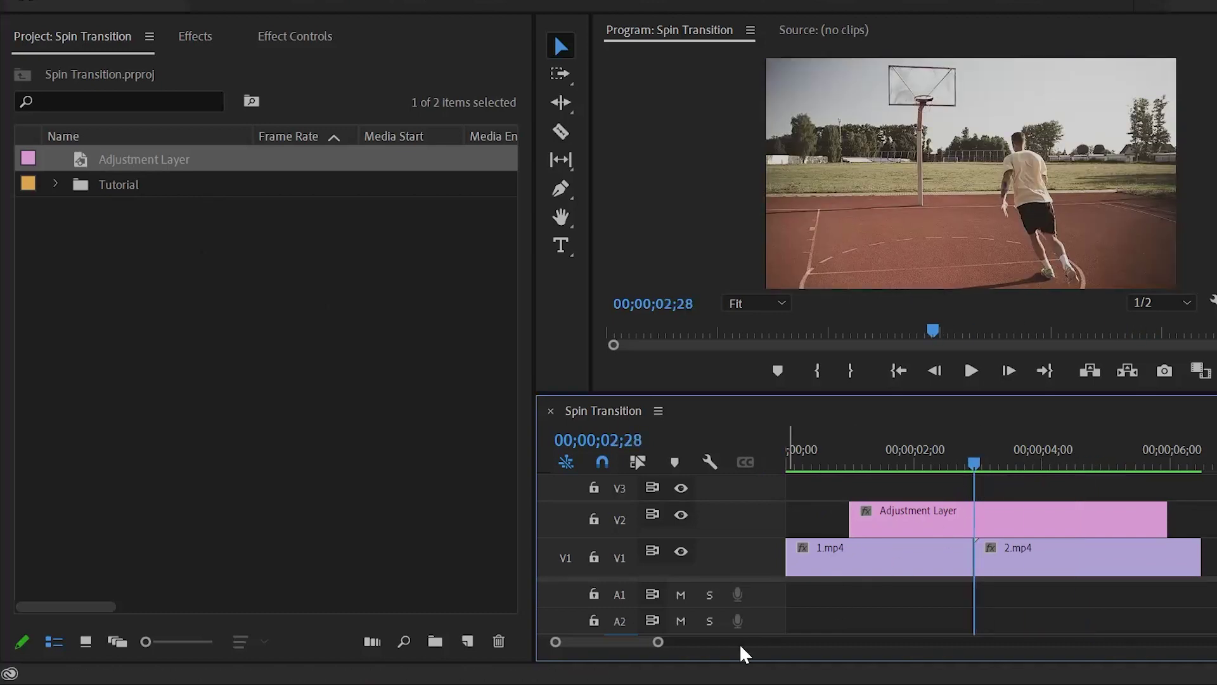
# Step: Zoom in on the cut, razor the adjustment layer a few frames before it, and delete the leading piece
pyautogui.moveTo(659, 641); pyautogui.dragTo(583, 642)
pyautogui.scroll(-3, 879, 516)
pyautogui.scroll(1, 890, 517)
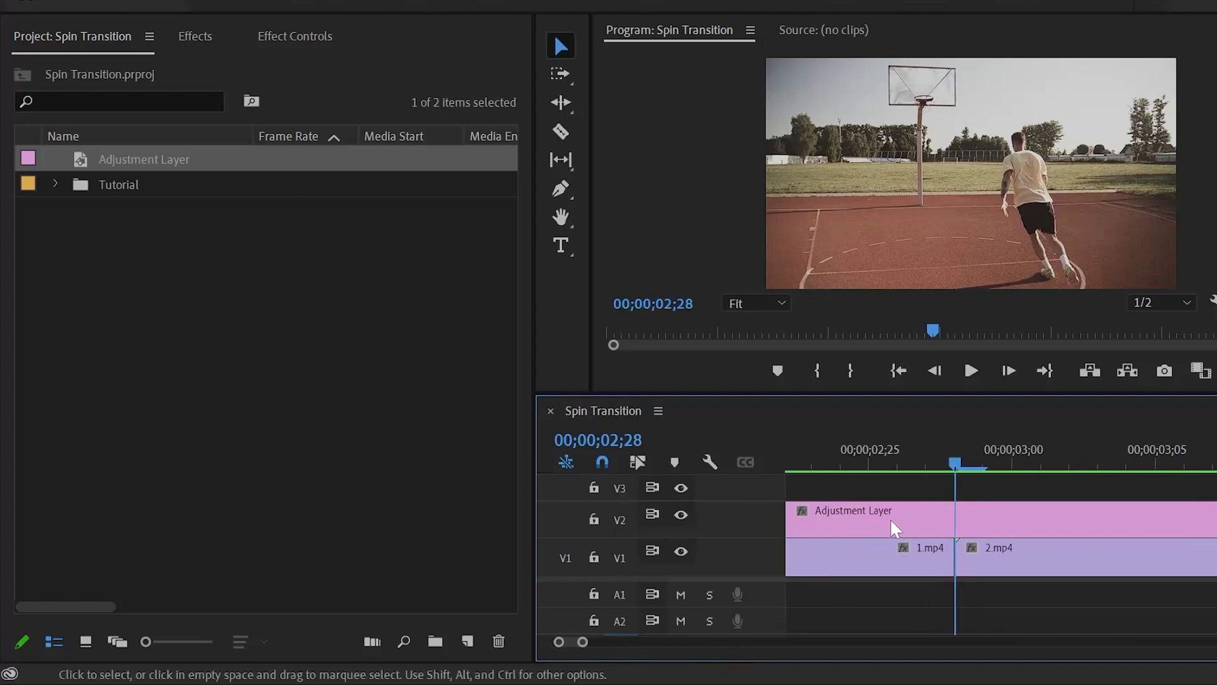
pyautogui.moveTo(952, 453)
pyautogui.mouseDown()
pyautogui.moveTo(934, 456)
pyautogui.moveTo(955, 463)
pyautogui.mouseUp()
pyautogui.press('Left')
pyautogui.press('Left')
pyautogui.press('Left')
pyautogui.press('Left')
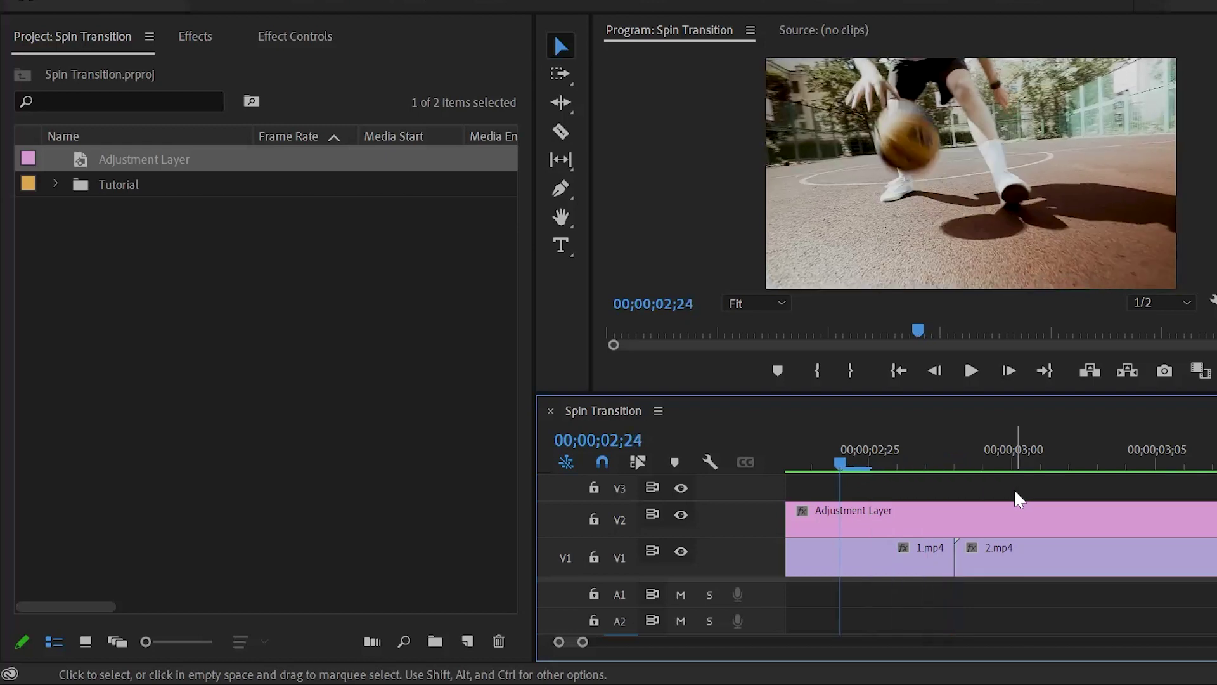
pyautogui.press('c')
pyautogui.click(843, 525)
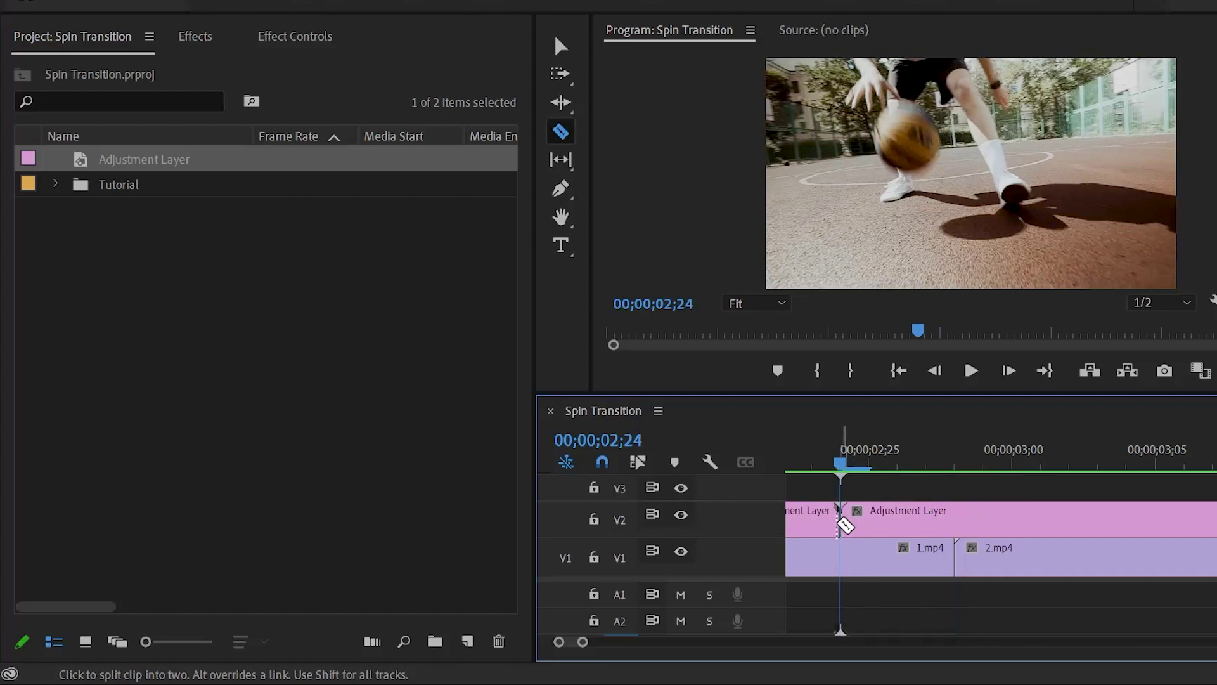
pyautogui.press('v')
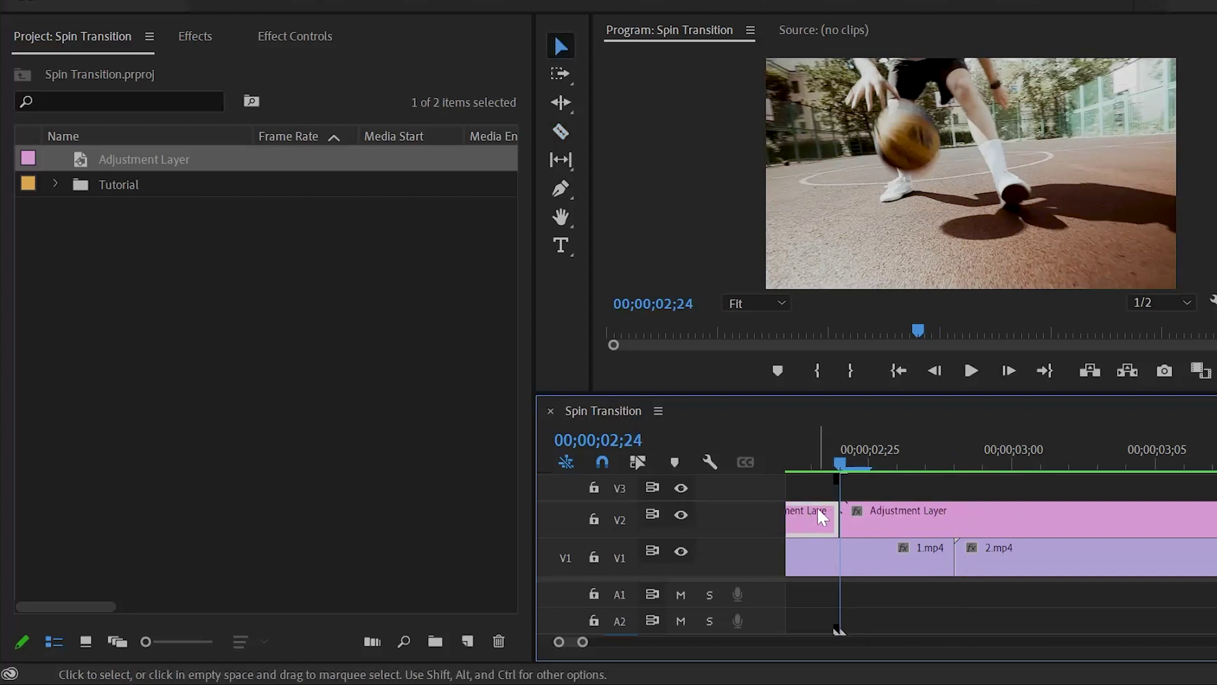
pyautogui.press('Delete')
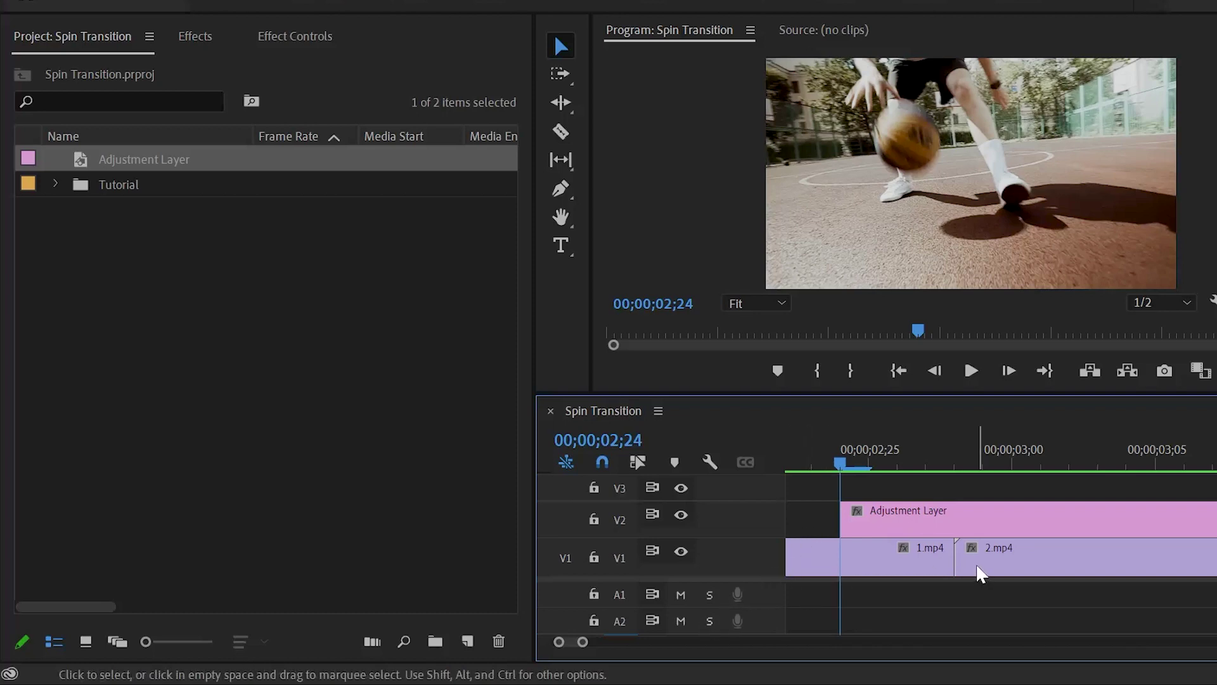
# Step: Finish trimming the adjustment layer's end and select the short clip straddling the cut
pyautogui.press('c')
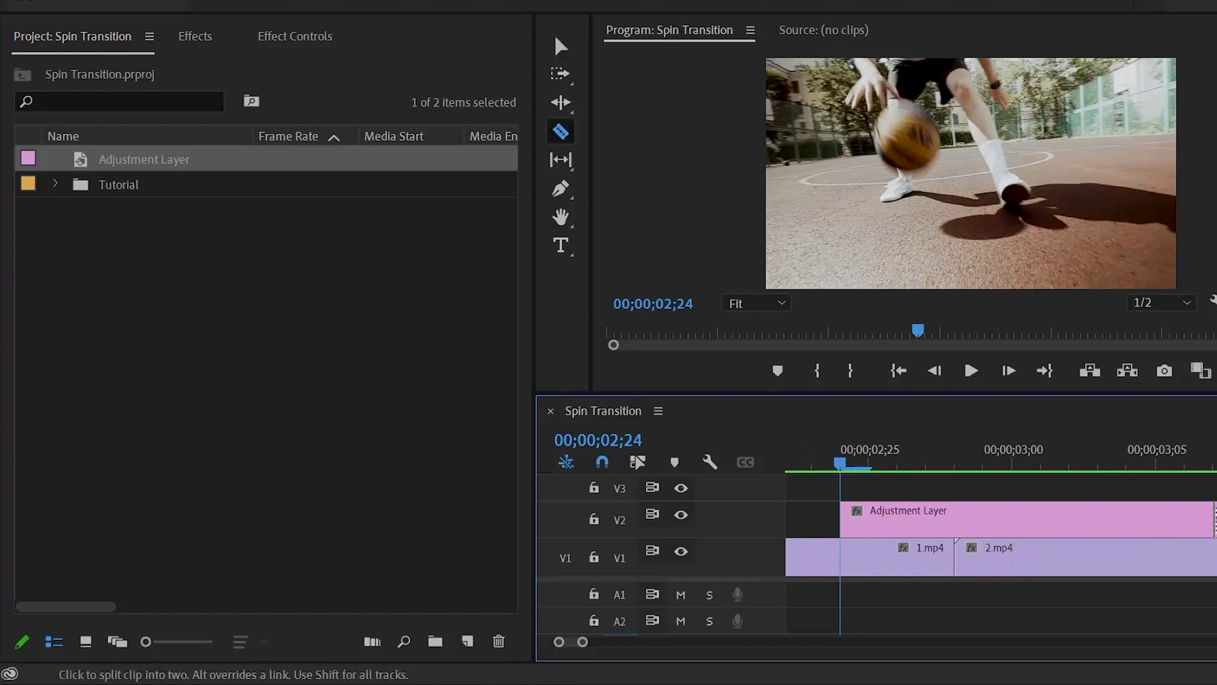
pyautogui.press('v')
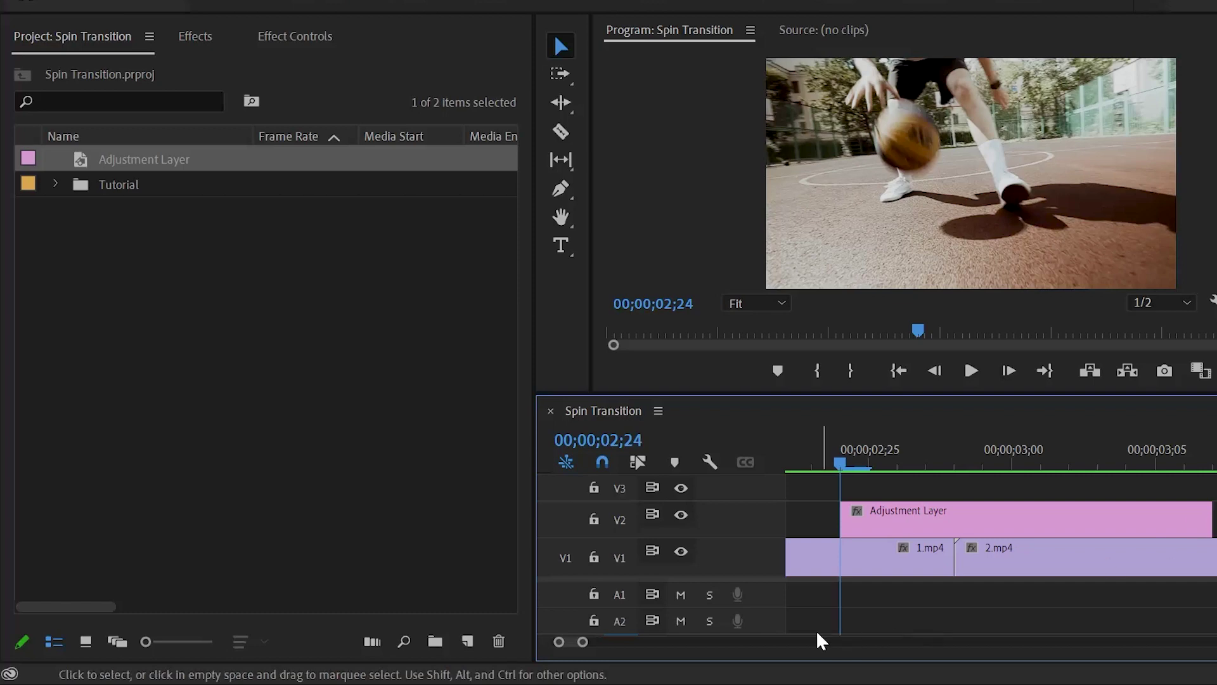
pyautogui.moveTo(583, 642); pyautogui.dragTo(657, 642)
pyautogui.scroll(-3, 942, 553)
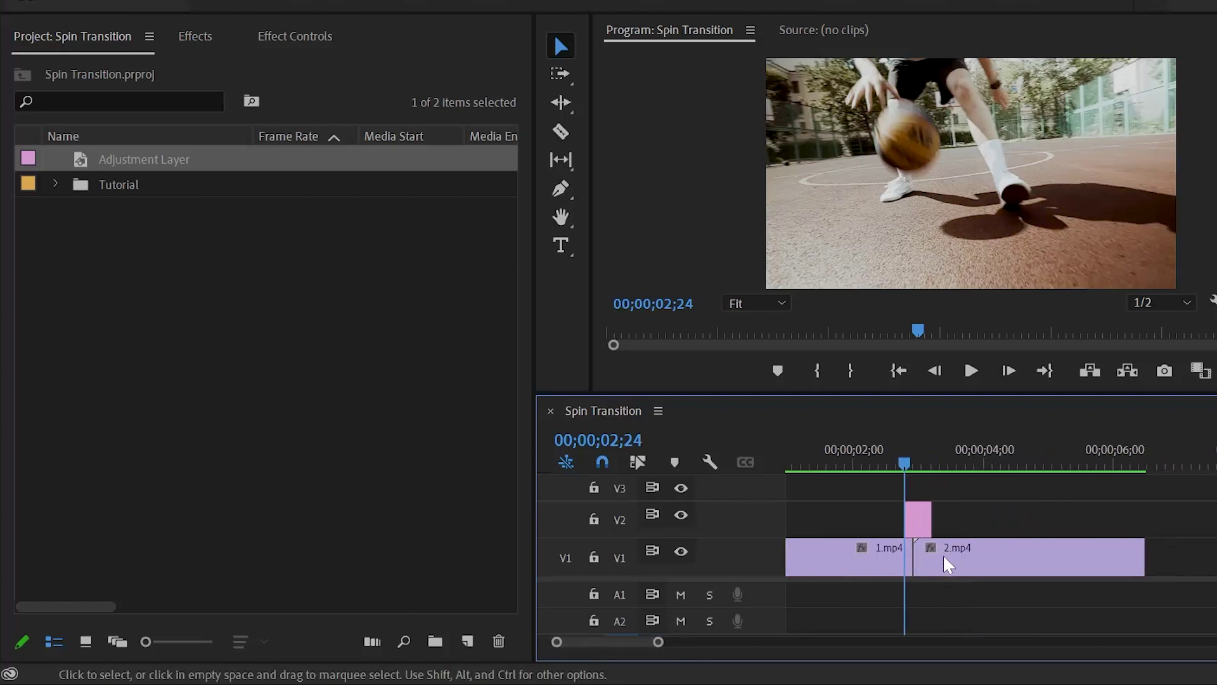
pyautogui.moveTo(658, 642); pyautogui.dragTo(593, 642)
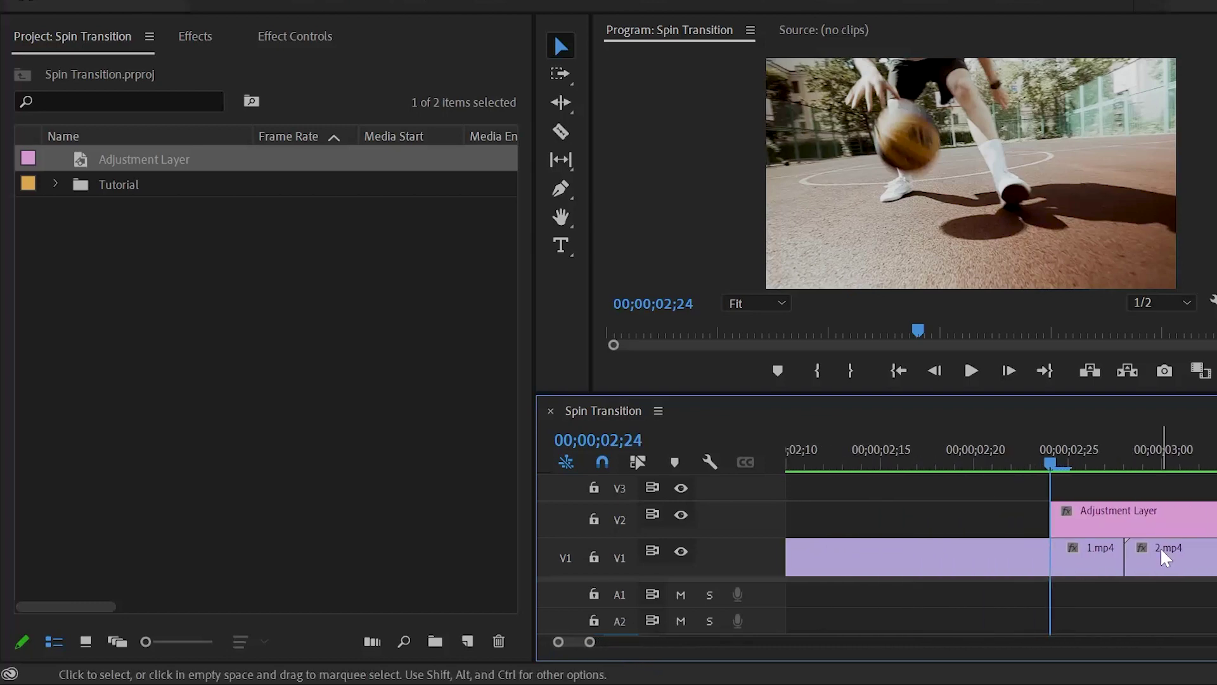
pyautogui.scroll(-5, 889, 549)
pyautogui.moveTo(905, 455)
pyautogui.mouseDown()
pyautogui.moveTo(891, 459)
pyautogui.moveTo(902, 459)
pyautogui.mouseUp()
pyautogui.click(913, 529)
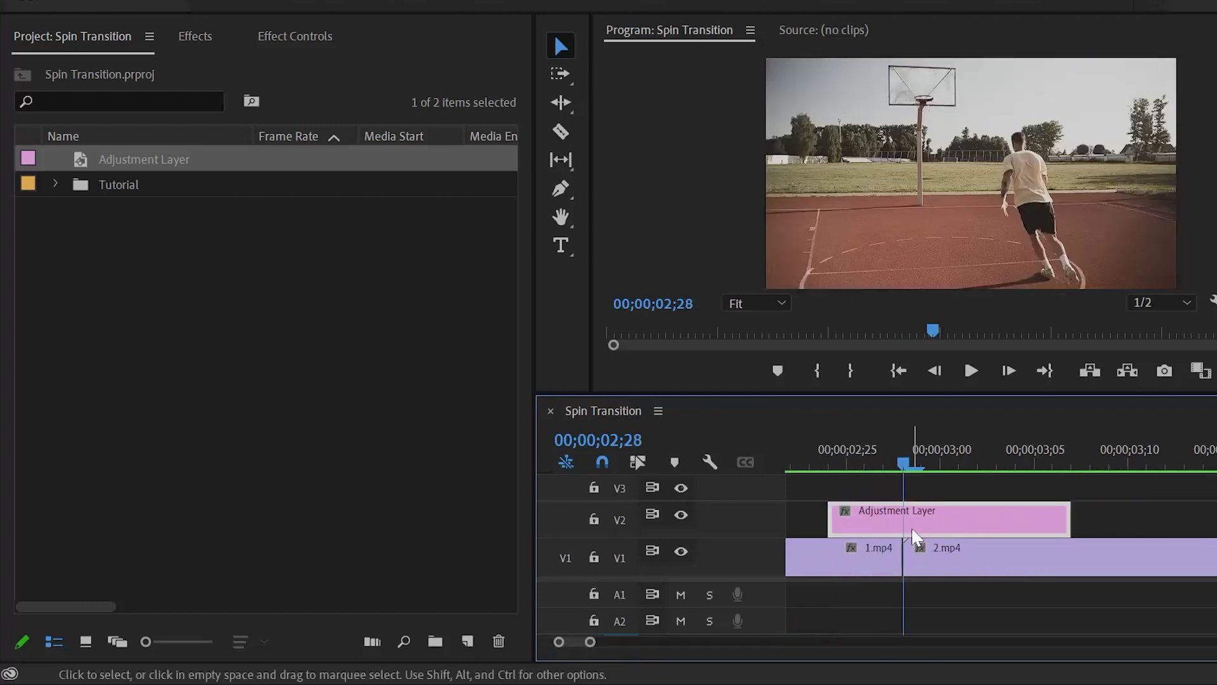
# Step: Search Effects for 'transfor' and drop Distort > Transform onto the V2 Adjustment Layer
pyautogui.click(189, 35)
pyautogui.click(177, 70)
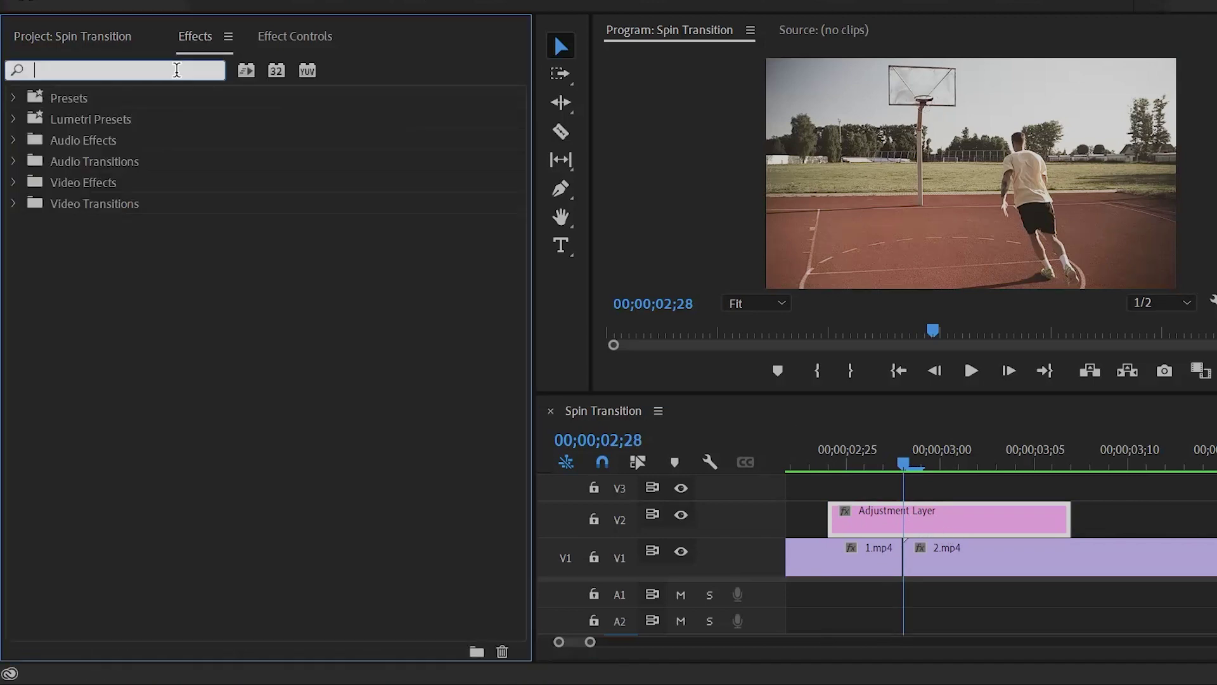
pyautogui.write('transfor')
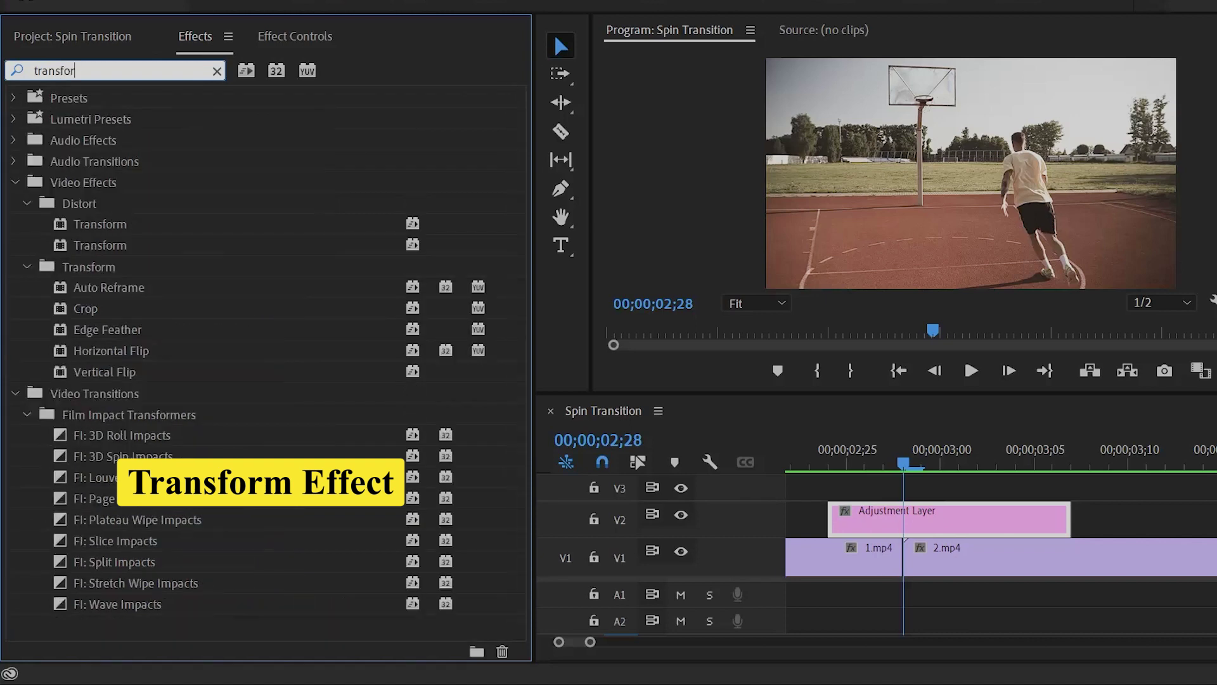
pyautogui.moveTo(113, 222); pyautogui.dragTo(877, 508)
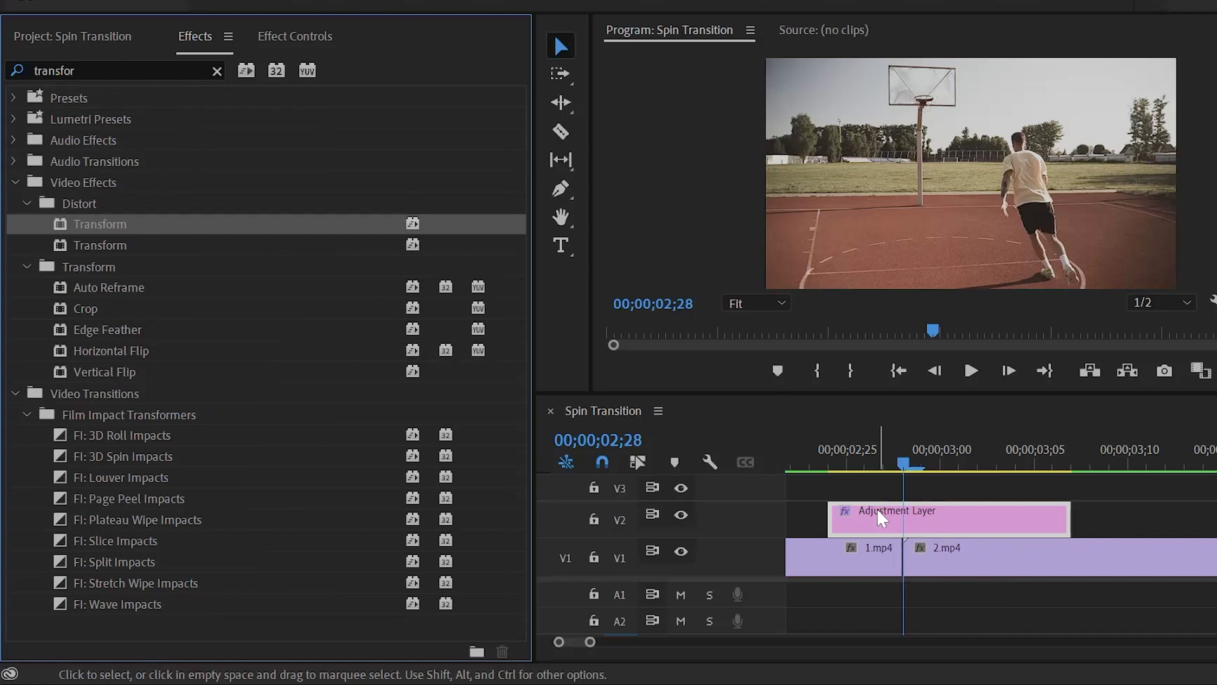
# Step: In Transform's Effect Controls, turn on Uniform Scale and turn off Use Composition's Shutter Angle
pyautogui.click(315, 36)
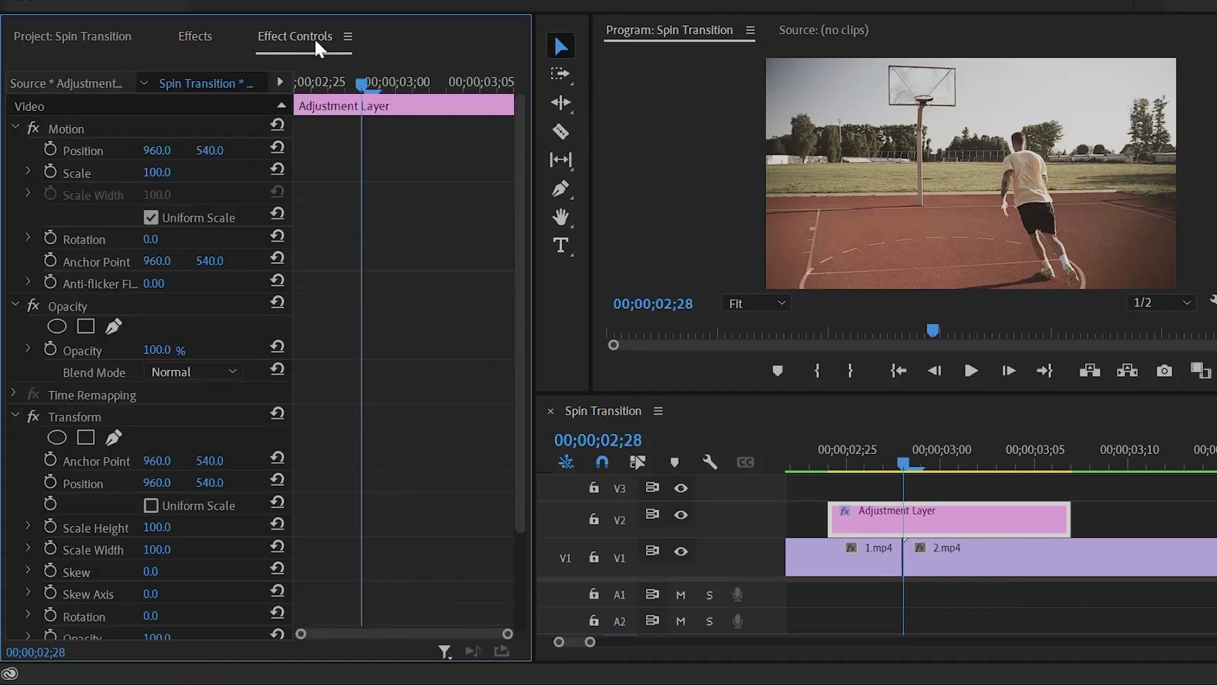
pyautogui.scroll(-4, 411, 317)
pyautogui.click(257, 296)
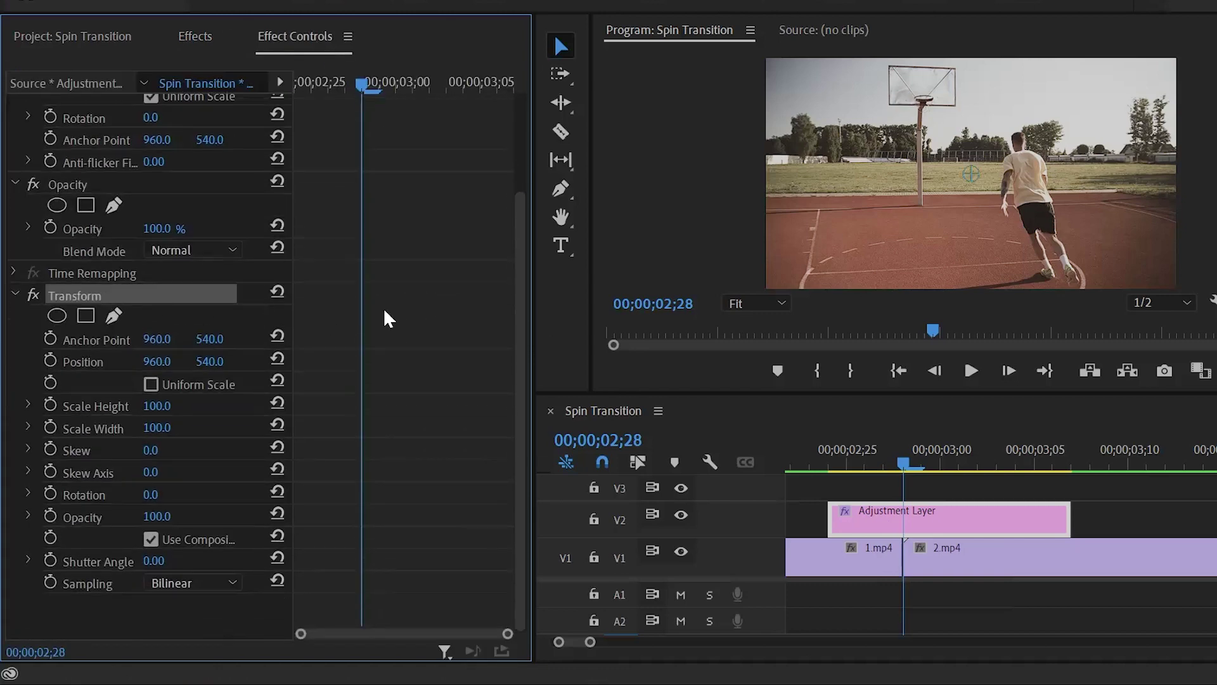
pyautogui.click(151, 384)
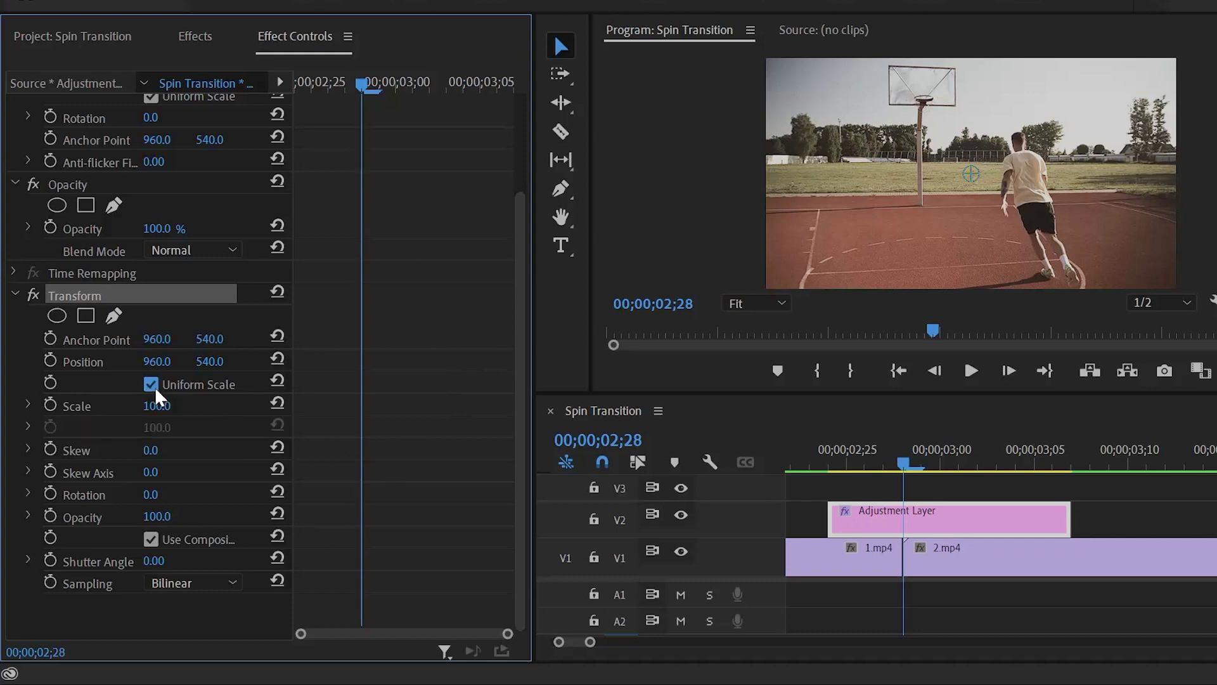
pyautogui.click(151, 538)
# Step: Set Shutter Angle to 360 and add a Scale keyframe of 100 at the layer's start, 02;24
pyautogui.click(104, 558)
pyautogui.click(155, 560)
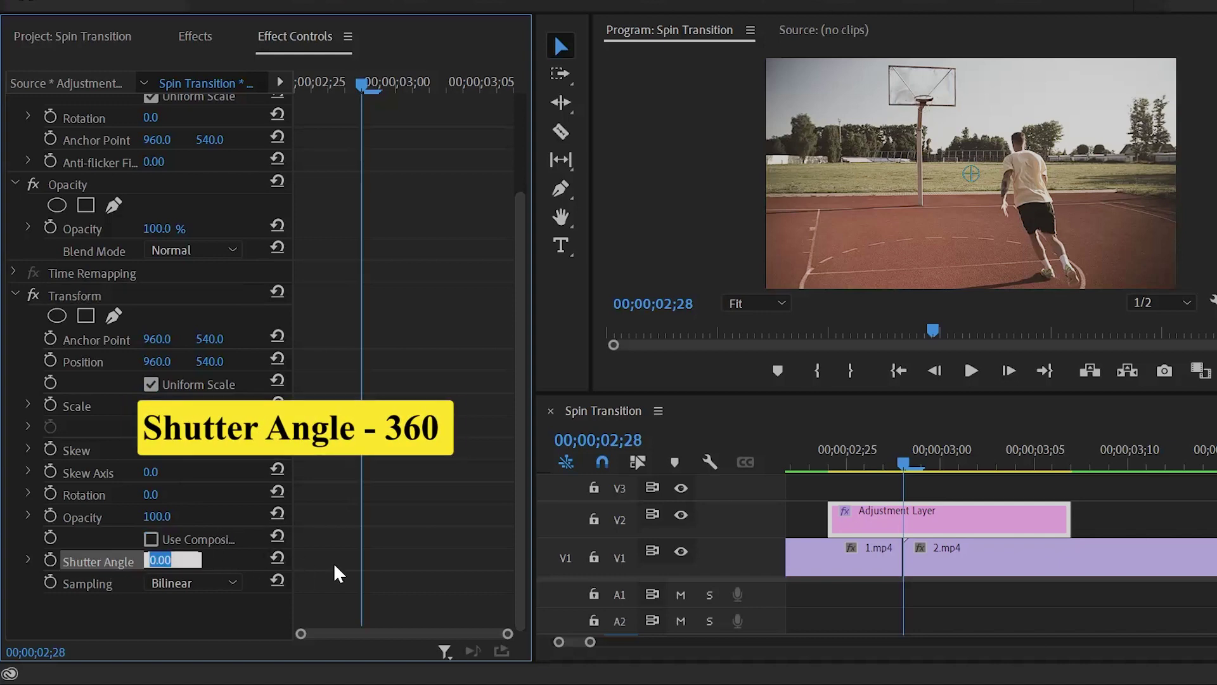
pyautogui.write('360')
pyautogui.press('Return')
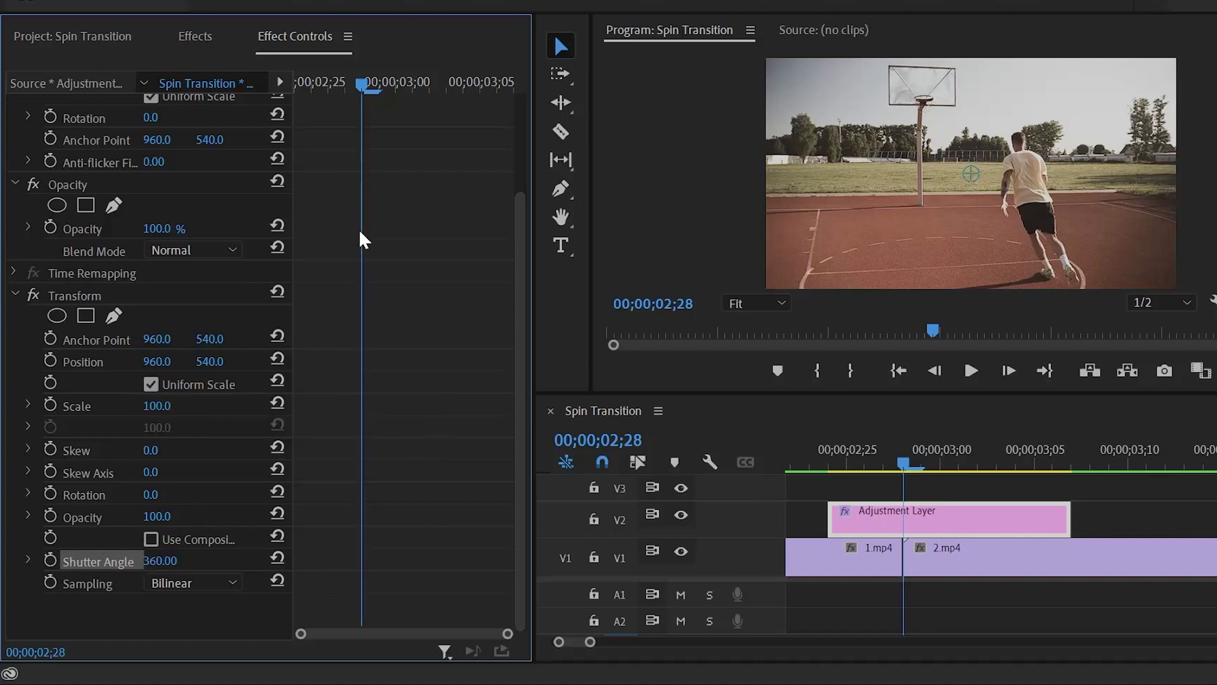
pyautogui.moveTo(360, 81); pyautogui.dragTo(258, 79)
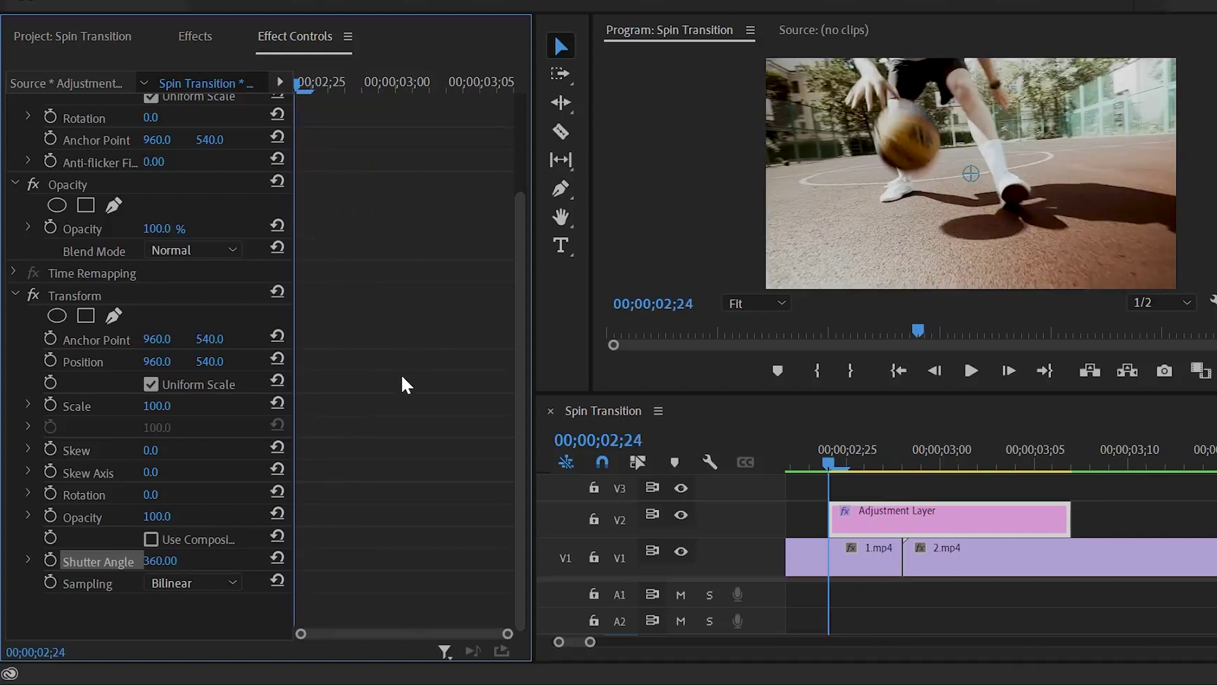
pyautogui.click(54, 398)
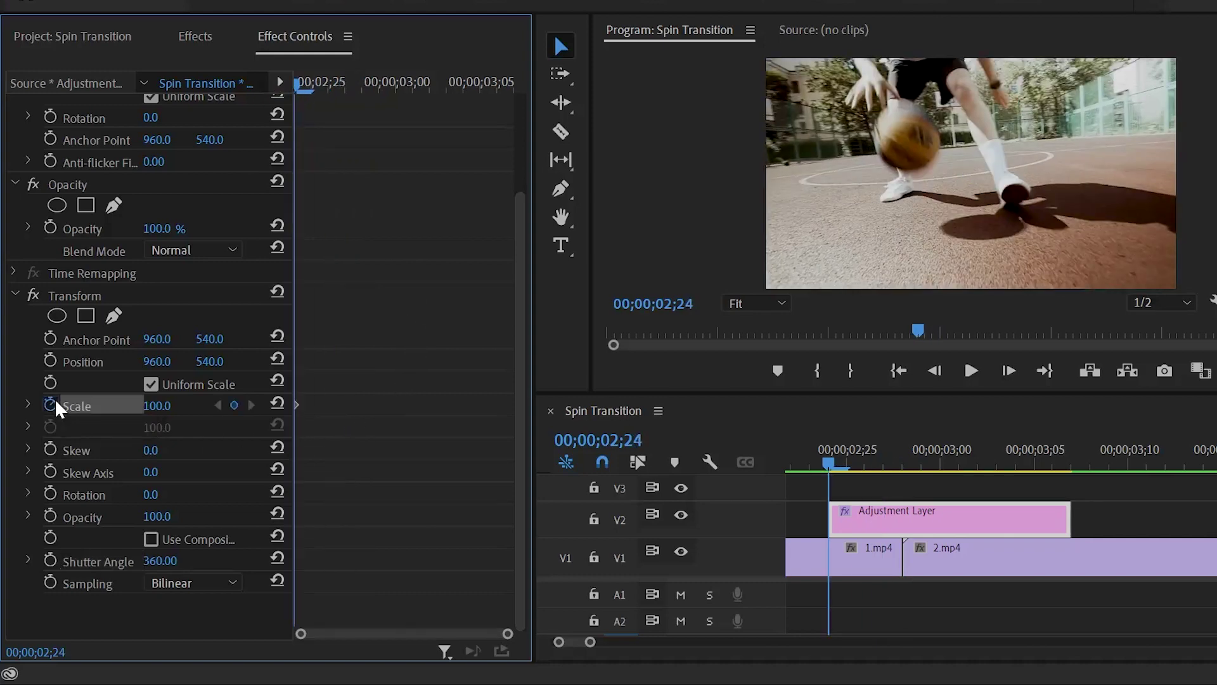
# Step: Start a Rotation keyframe at 02;24, then add a 10° Rotation keyframe at 02;27
pyautogui.click(50, 493)
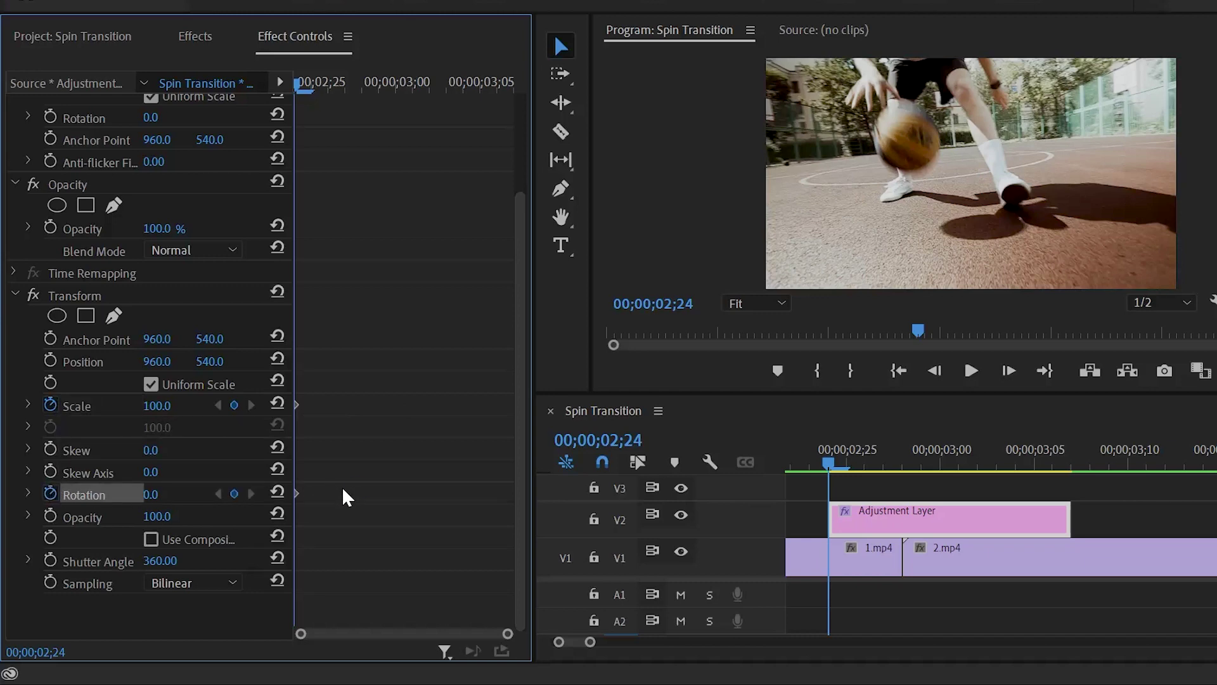
pyautogui.moveTo(509, 636); pyautogui.dragTo(447, 637)
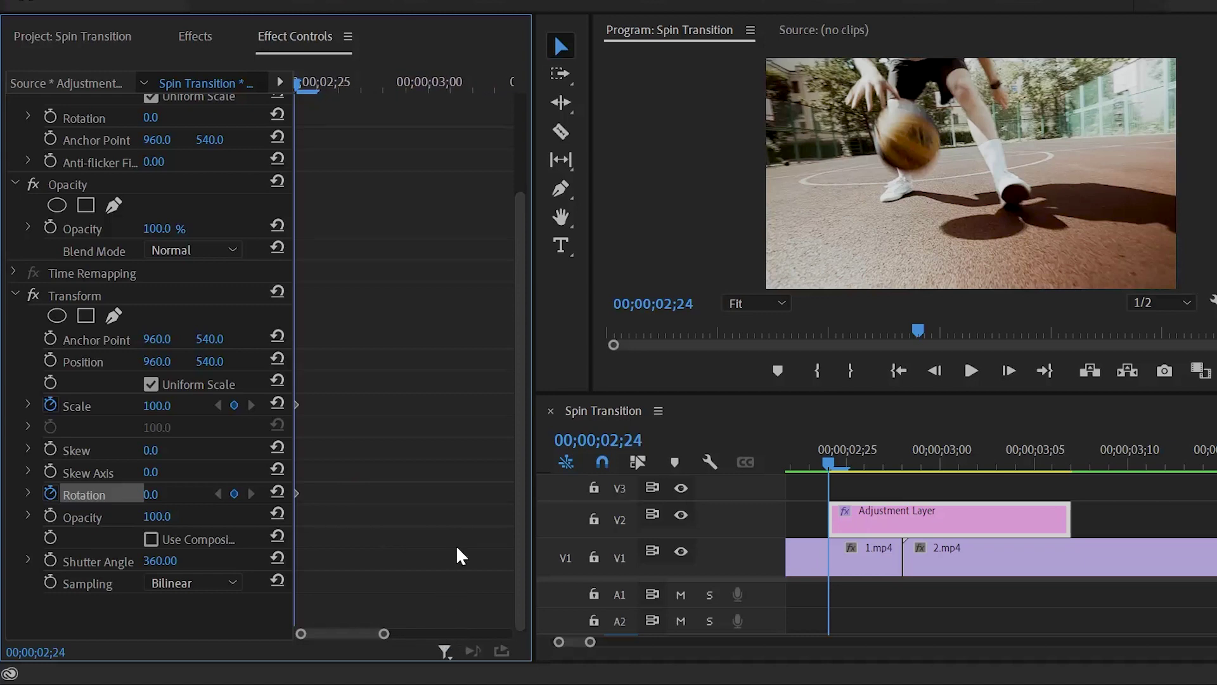
pyautogui.press('Right')
pyautogui.press('Right')
pyautogui.press('Right')
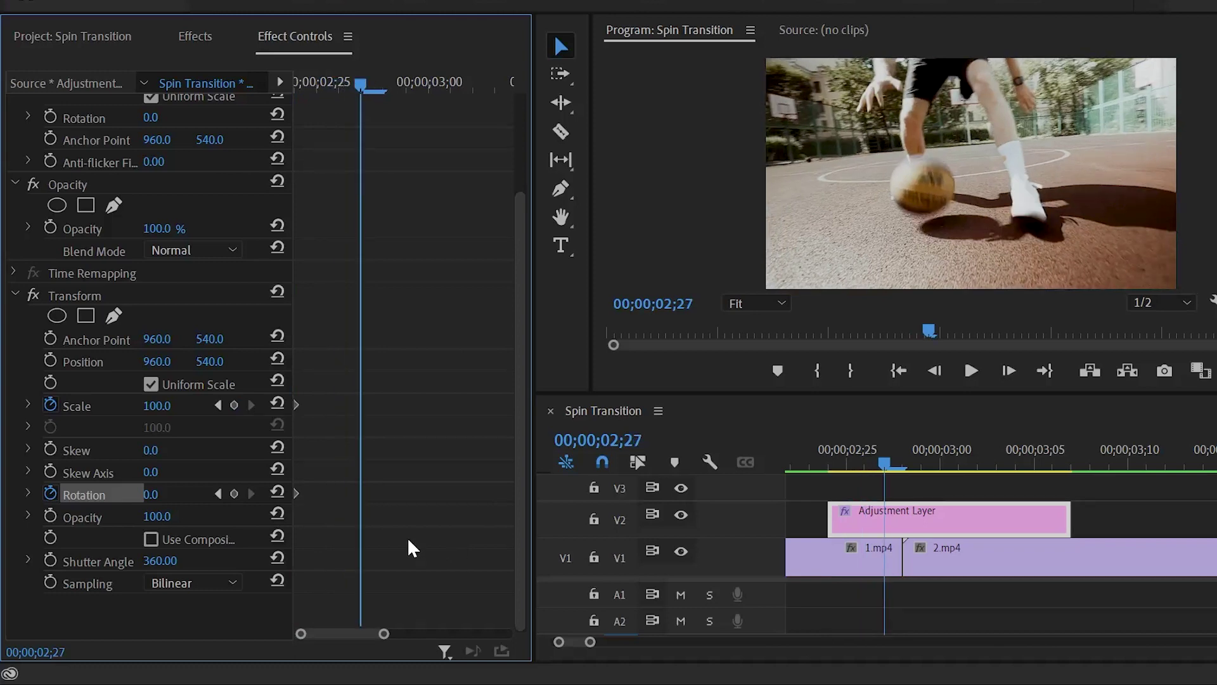
pyautogui.click(150, 494)
pyautogui.write('10')
pyautogui.press('Return')
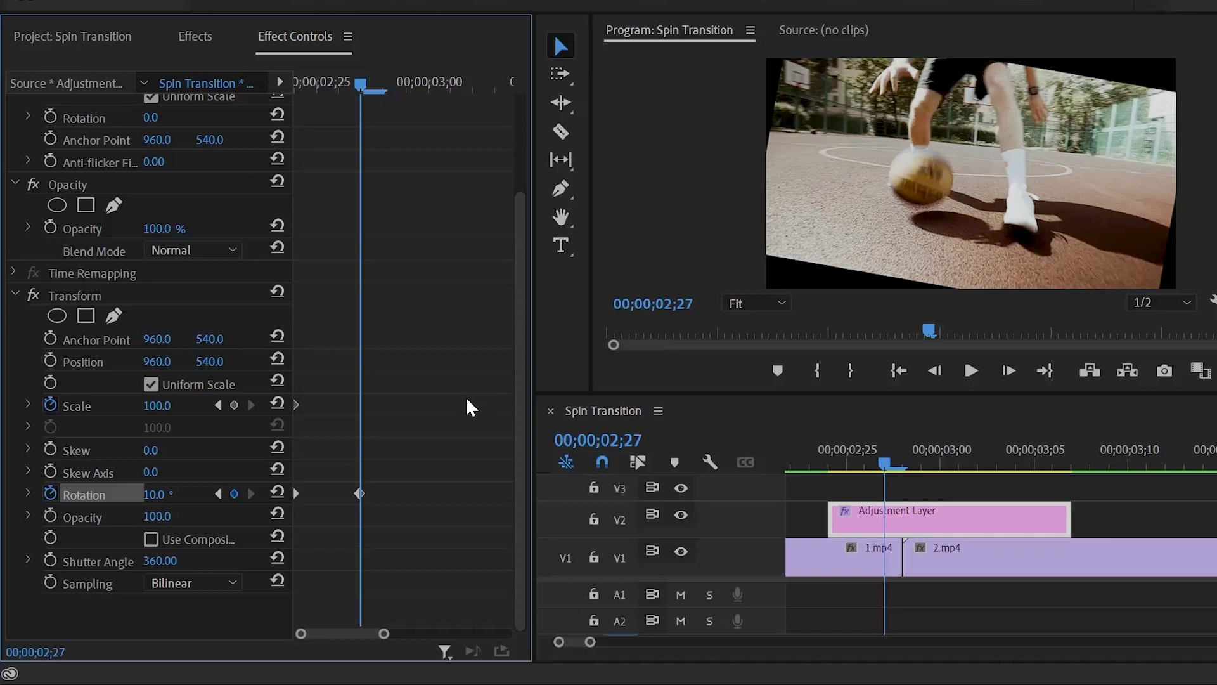
# Step: At 02;29, keyframe Rotation to 349.2° and Scale to 185
pyautogui.press('Right')
pyautogui.press('Right')
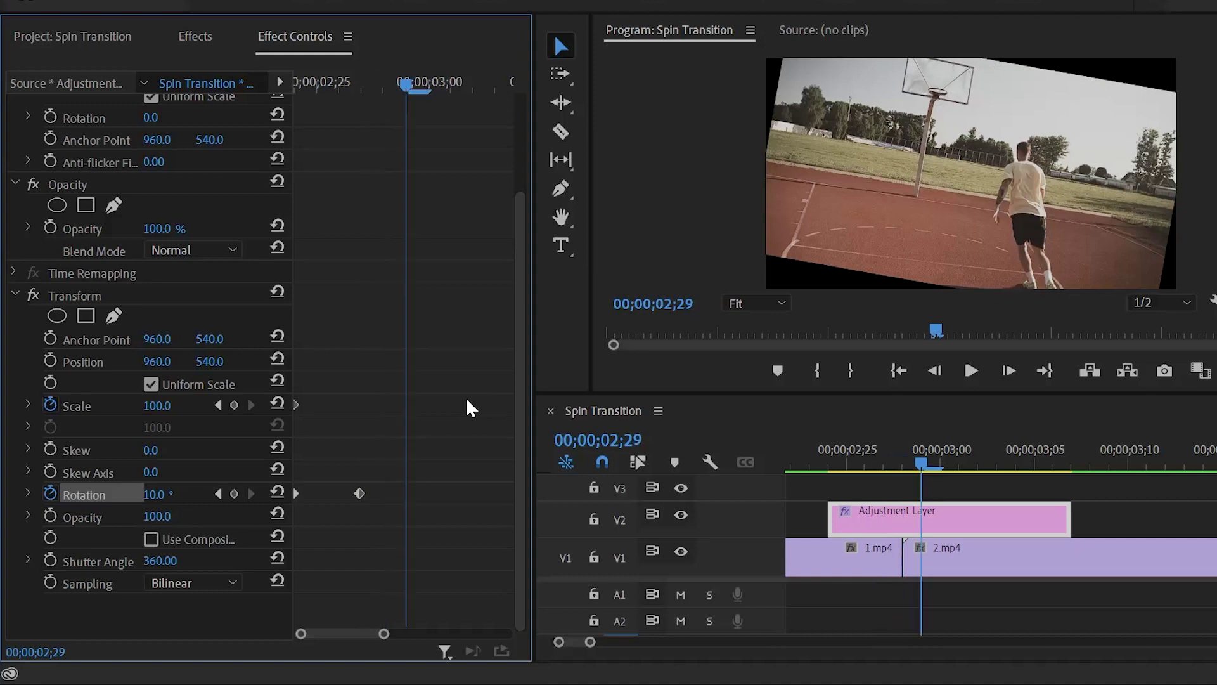
pyautogui.click(190, 493)
pyautogui.write('349.2')
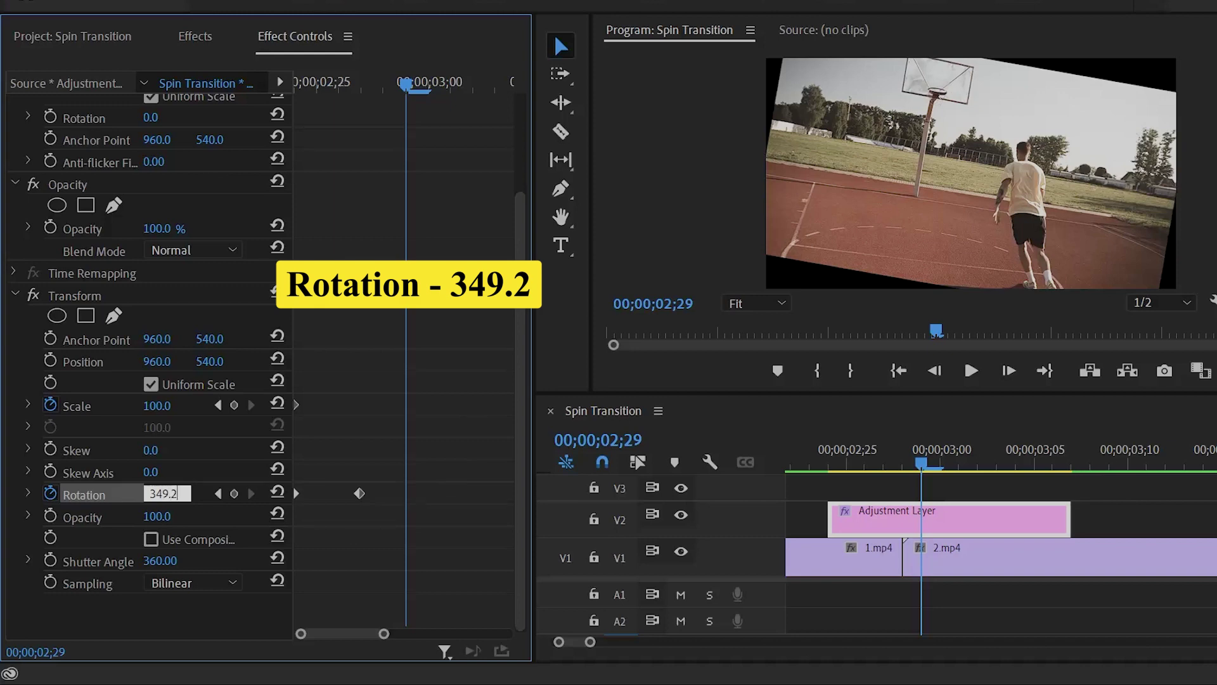
pyautogui.press('Return')
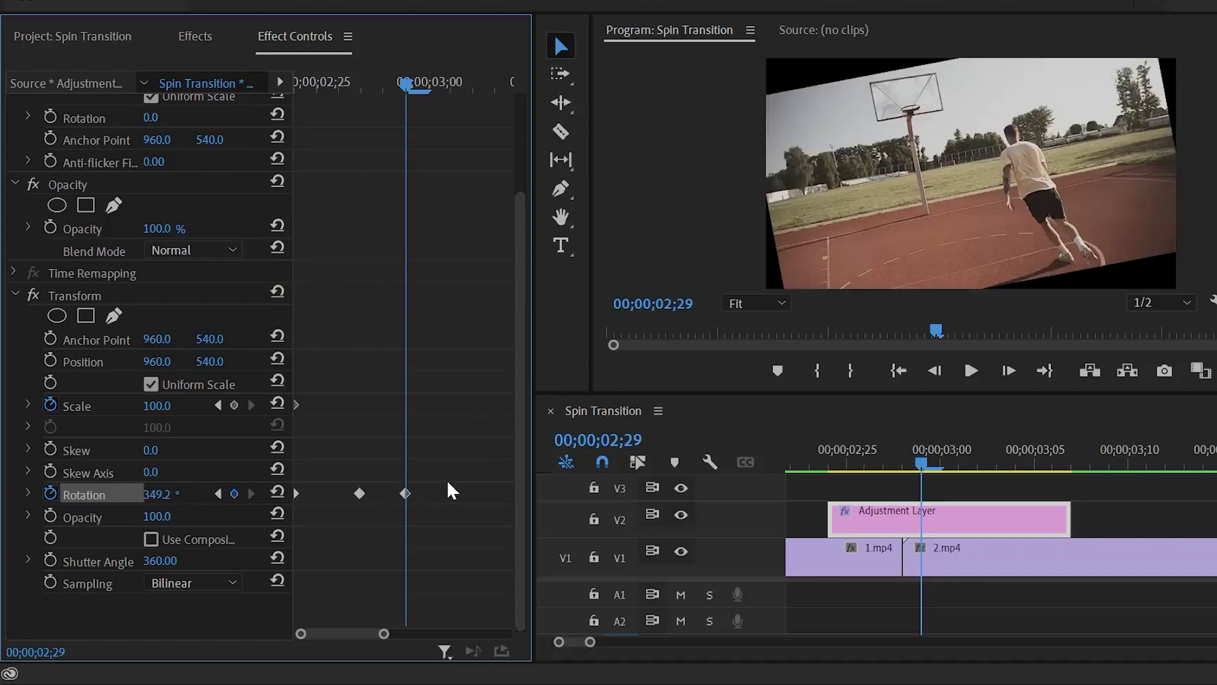
pyautogui.click(162, 405)
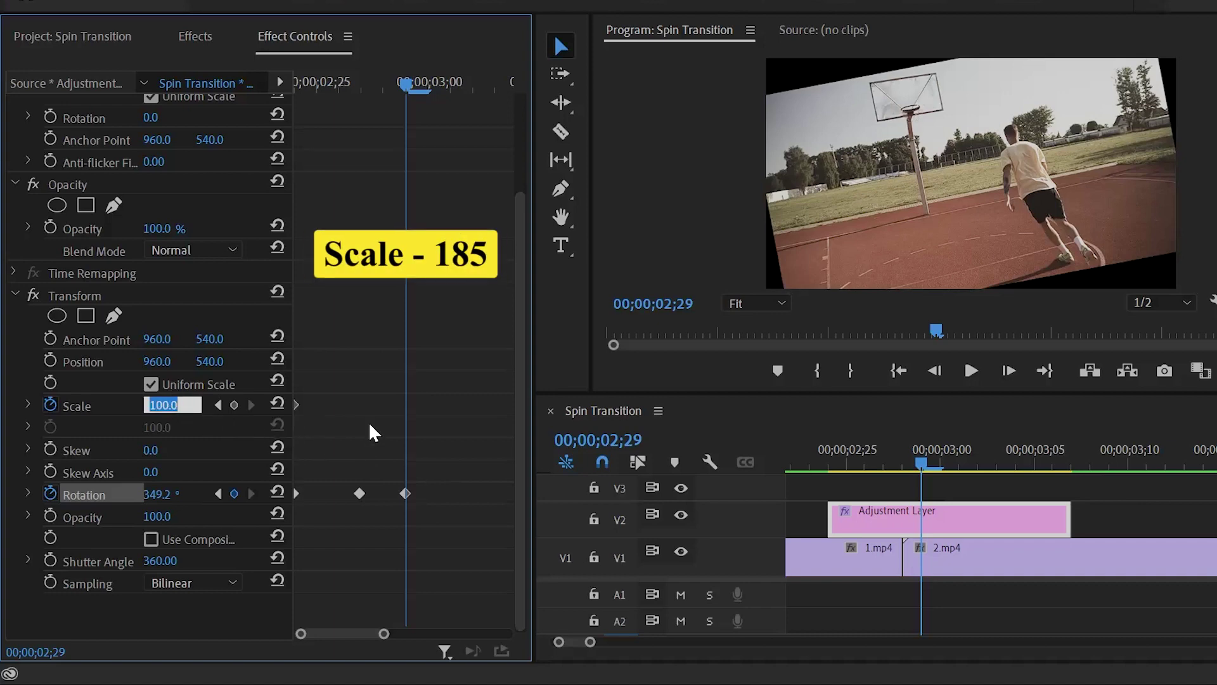
pyautogui.write('185')
pyautogui.press('Return')
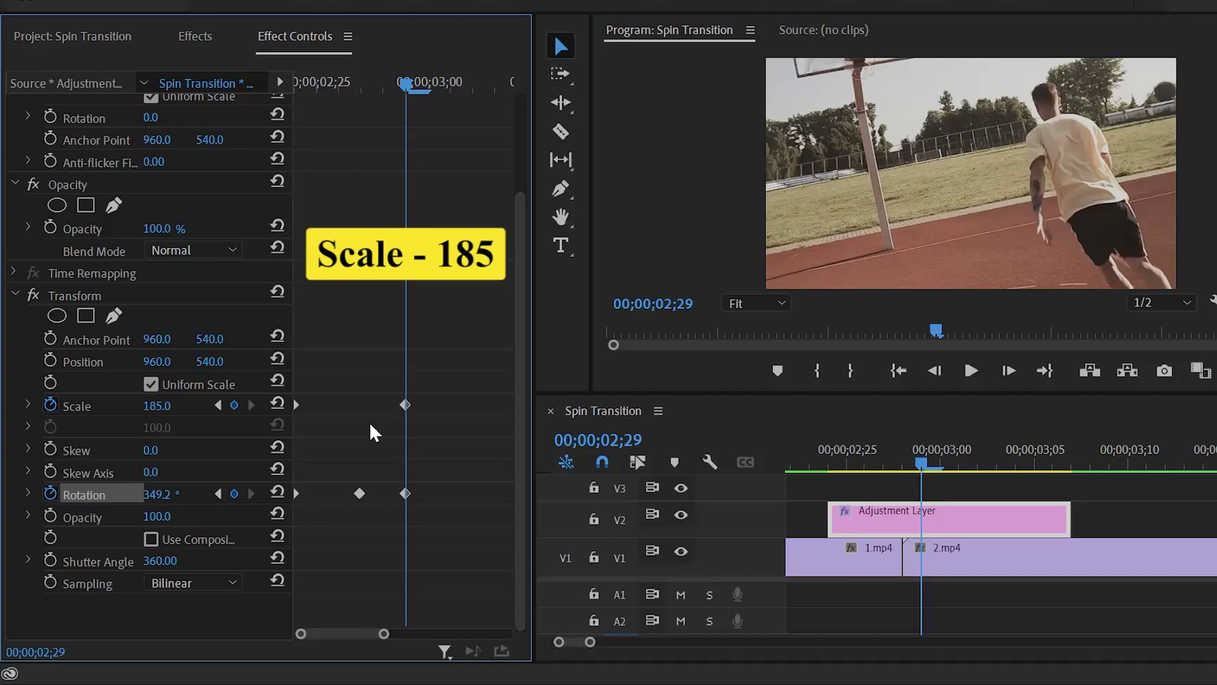
# Step: One frame later at 03;00, keyframe Scale down to 123.7
pyautogui.press('Right')
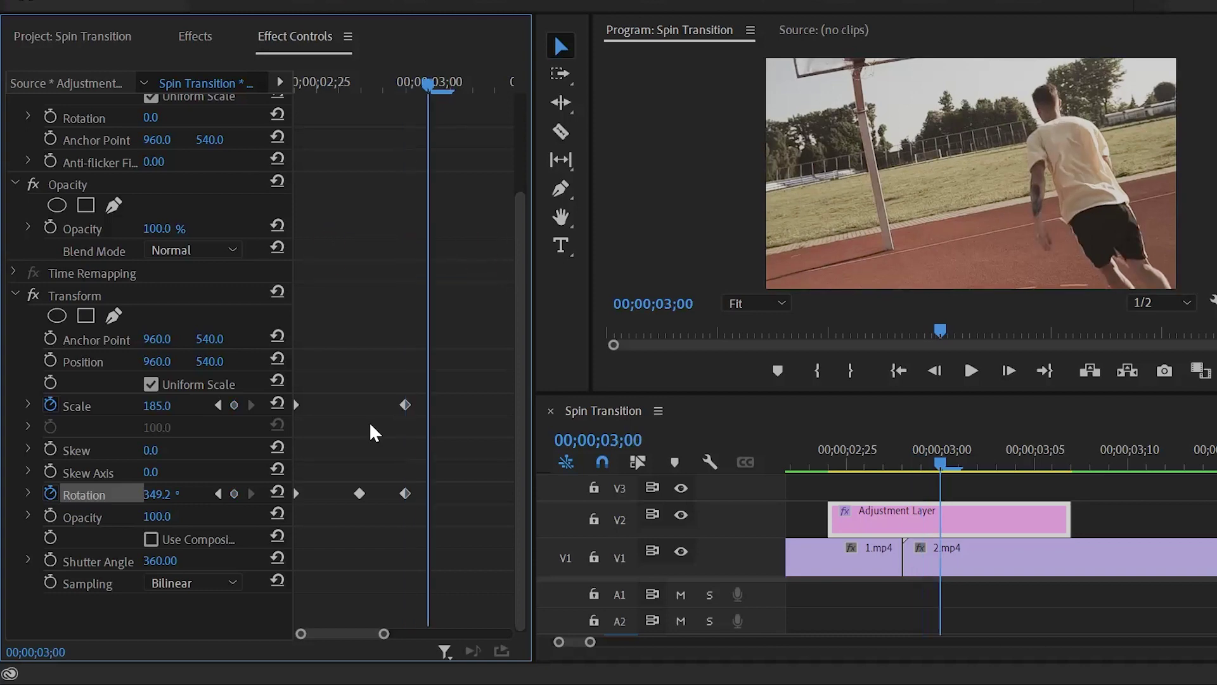
pyautogui.click(166, 405)
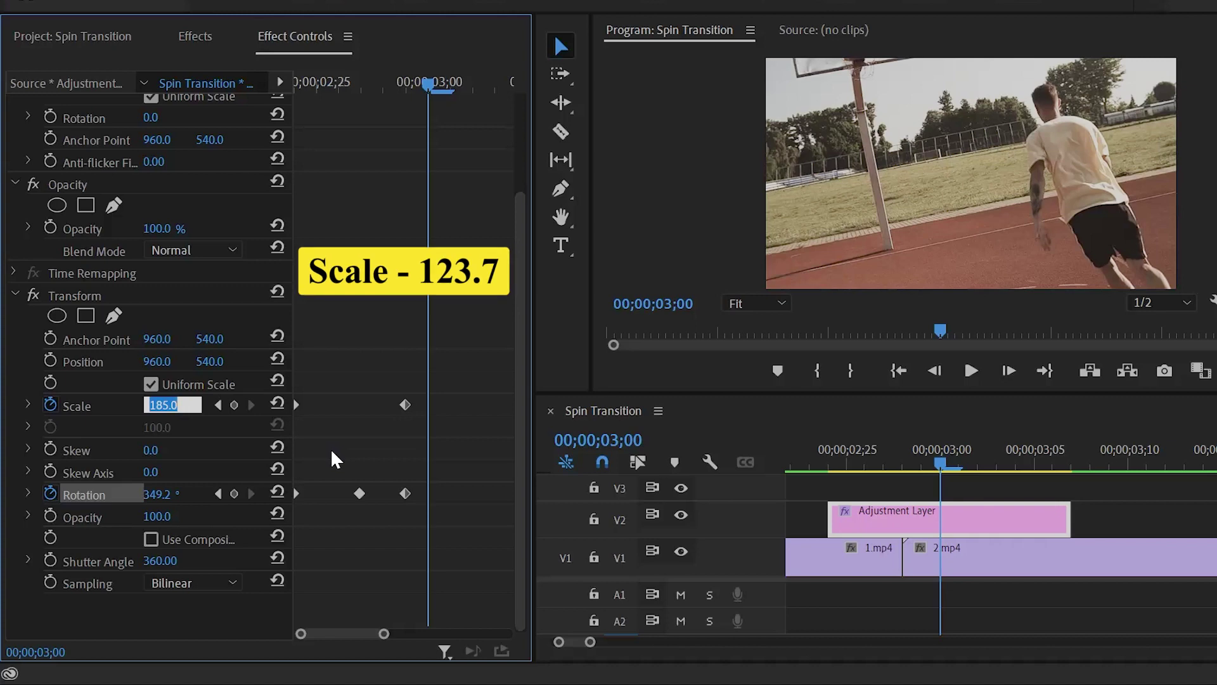
pyautogui.write('123.7')
pyautogui.press('Return')
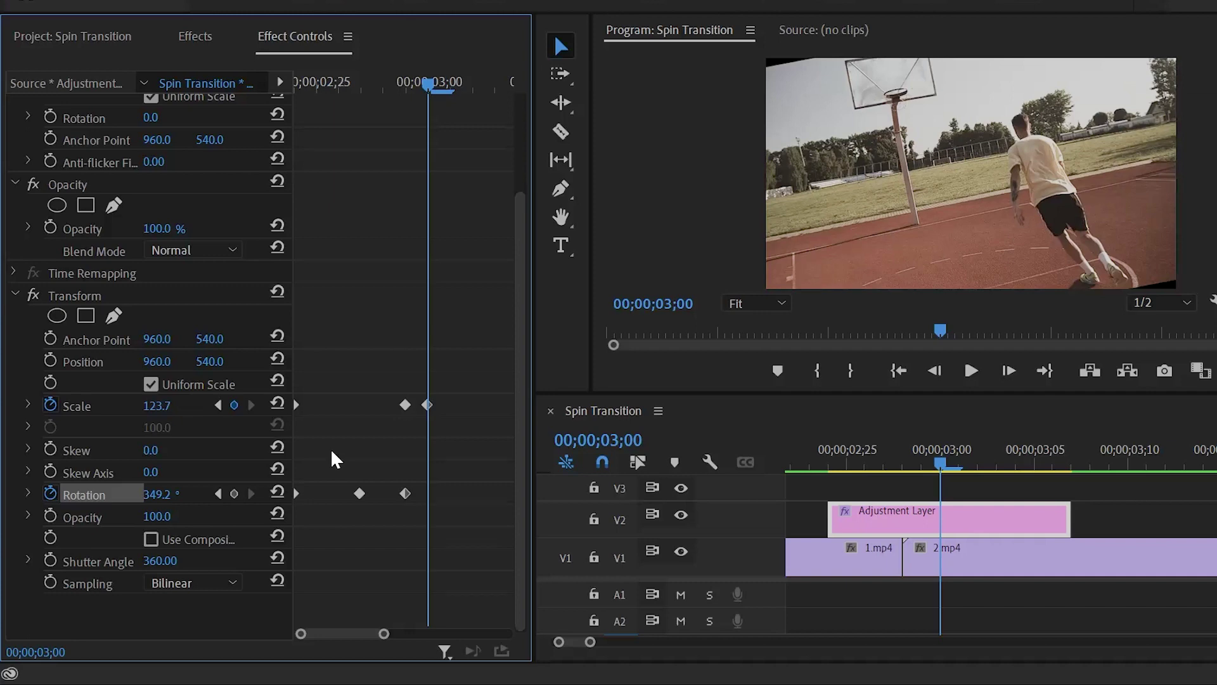
# Step: At 03;03, keyframe Scale at 100 and Rotation at 1x0.0° so the frame lands upright
pyautogui.press('Right')
pyautogui.press('Right')
pyautogui.press('Right')
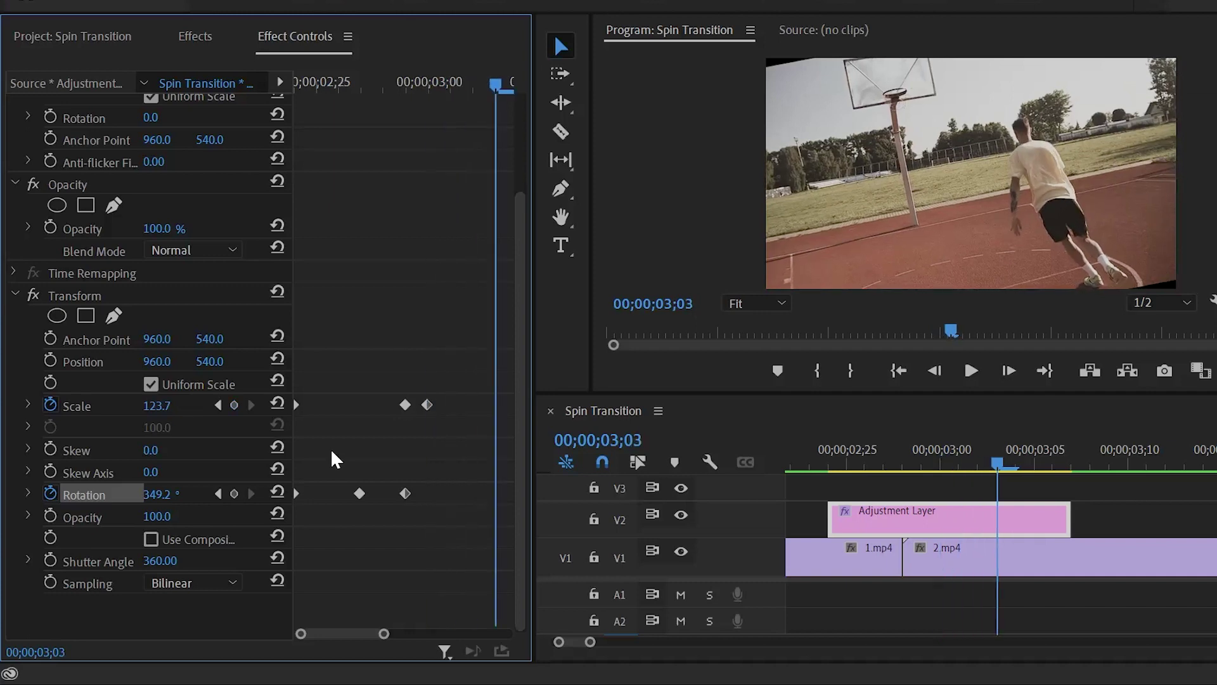
pyautogui.moveTo(383, 633); pyautogui.dragTo(424, 633)
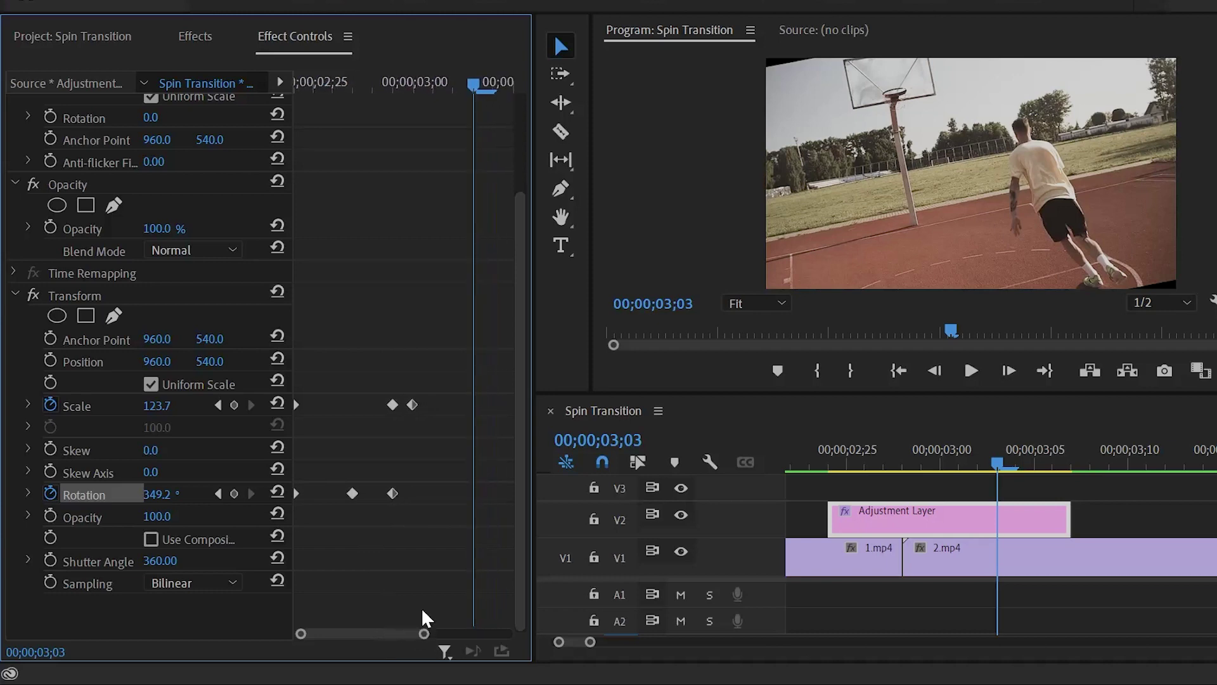
pyautogui.click(167, 411)
pyautogui.write('100')
pyautogui.press('Return')
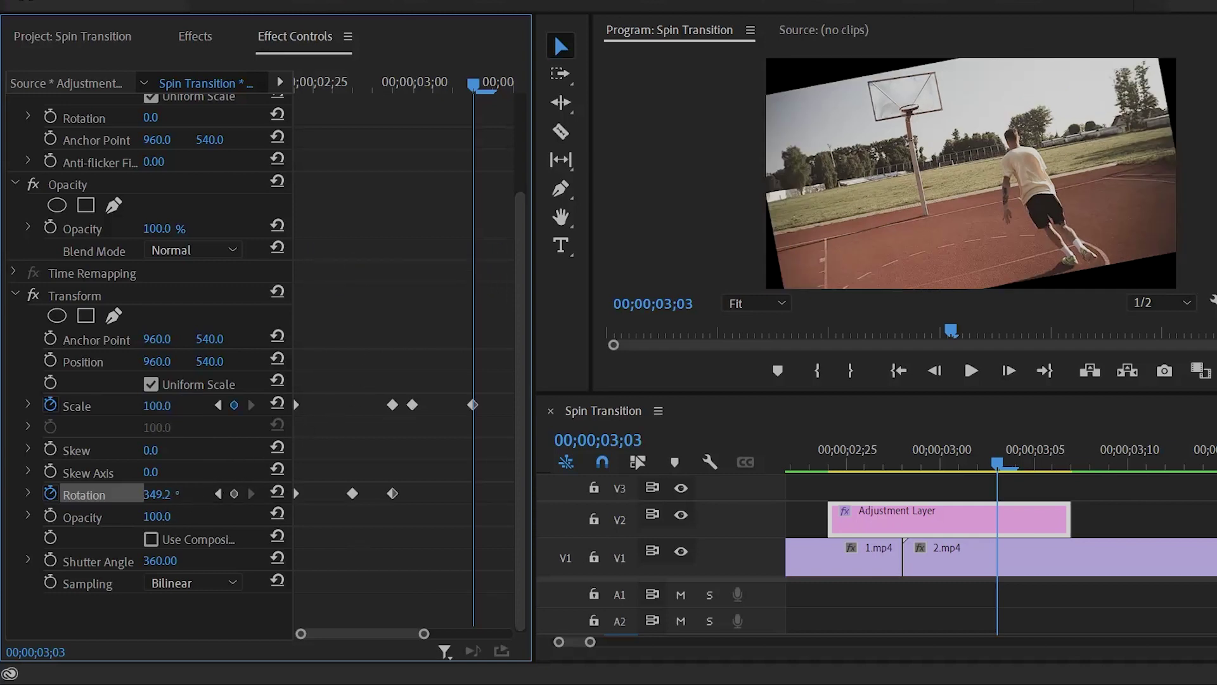
pyautogui.click(167, 494)
pyautogui.write('1x0.0')
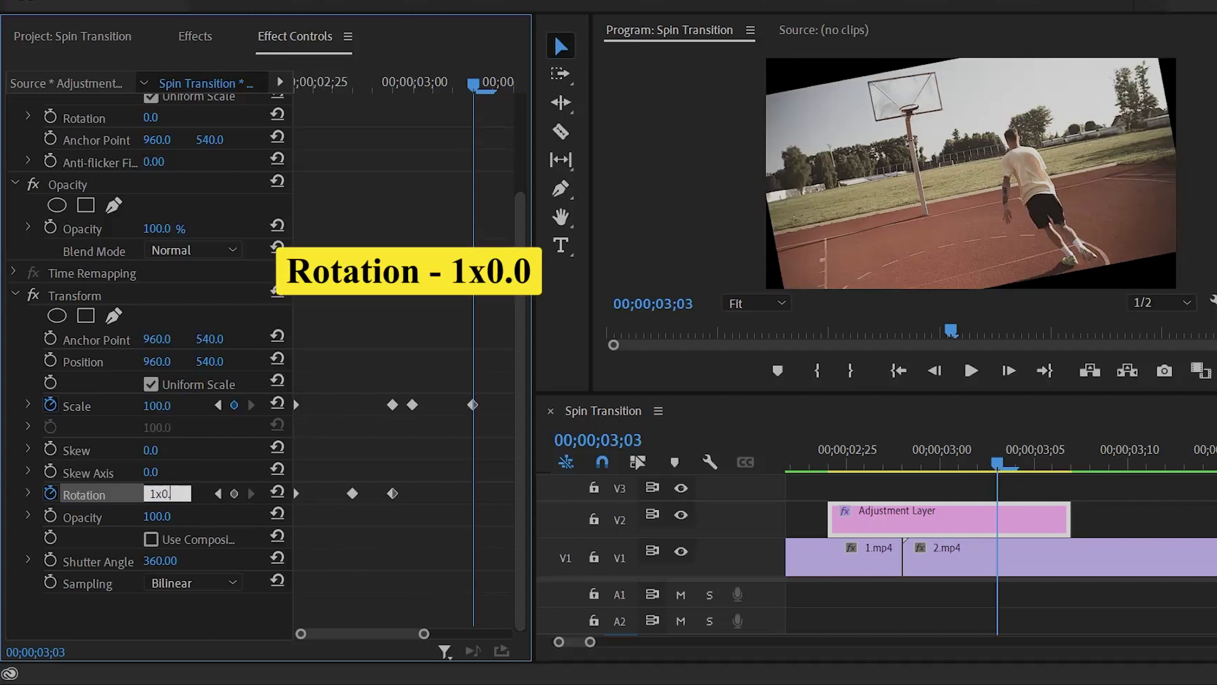
pyautogui.press('Return')
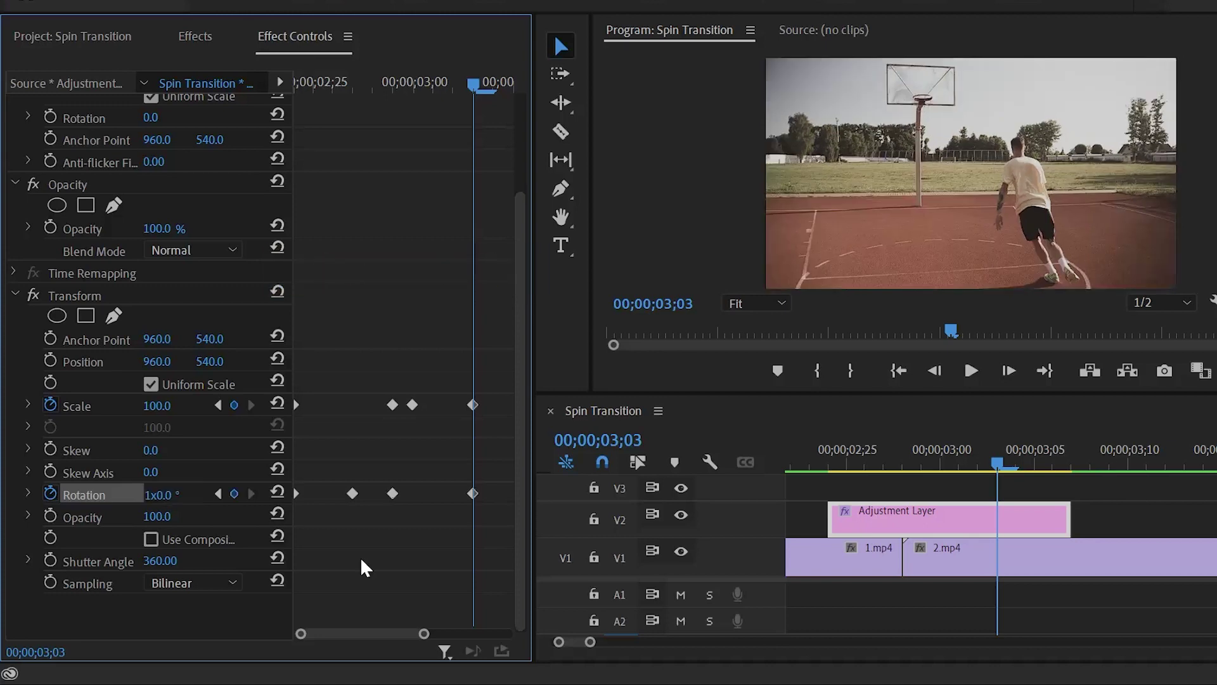
# Step: Set the final Rotation keyframe to Ease In, then scrub from 02;24 across the cut to preview the spin
pyautogui.rightClick(475, 494)
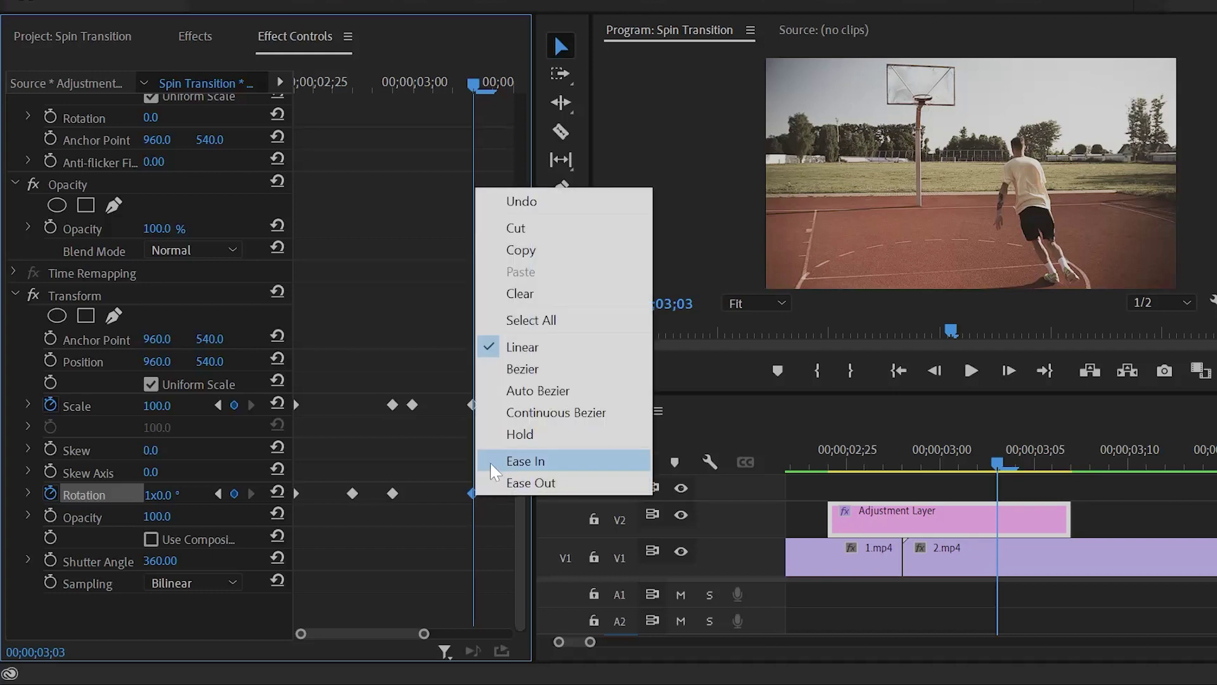
pyautogui.click(546, 438)
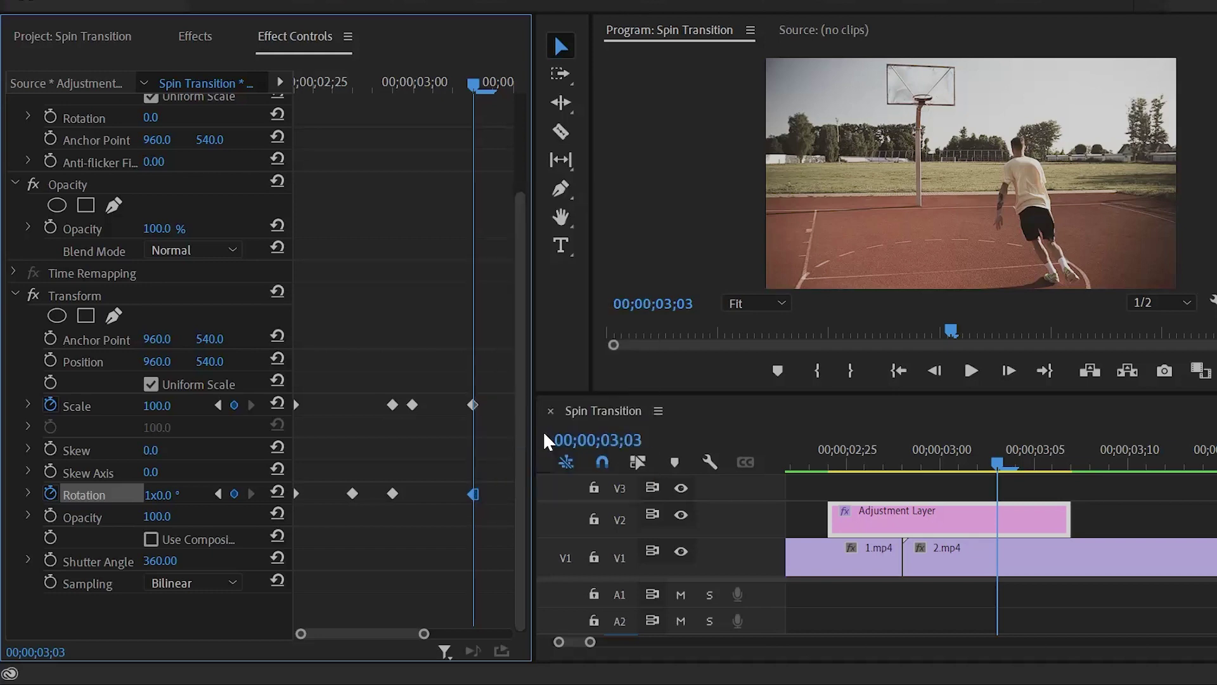
pyautogui.moveTo(869, 461); pyautogui.dragTo(822, 460)
pyautogui.moveTo(840, 460); pyautogui.dragTo(1068, 483)
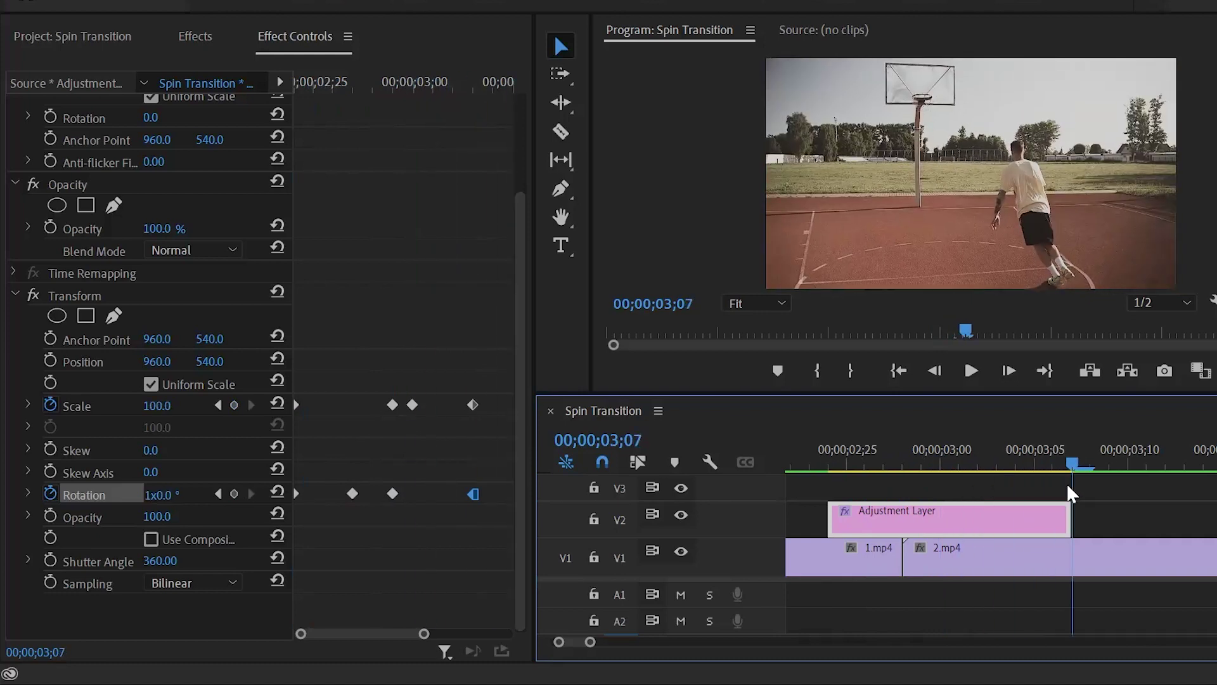
pyautogui.moveTo(590, 641); pyautogui.dragTo(666, 642)
pyautogui.click(848, 470)
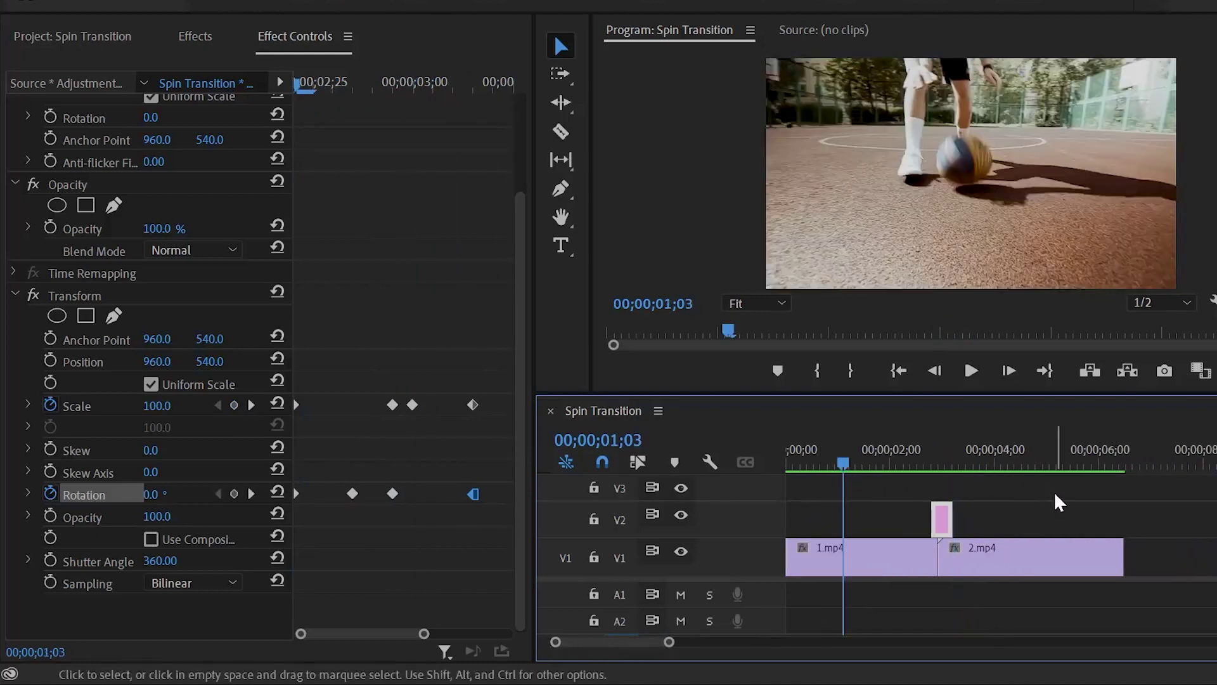
pyautogui.click(1054, 489)
pyautogui.press('space')
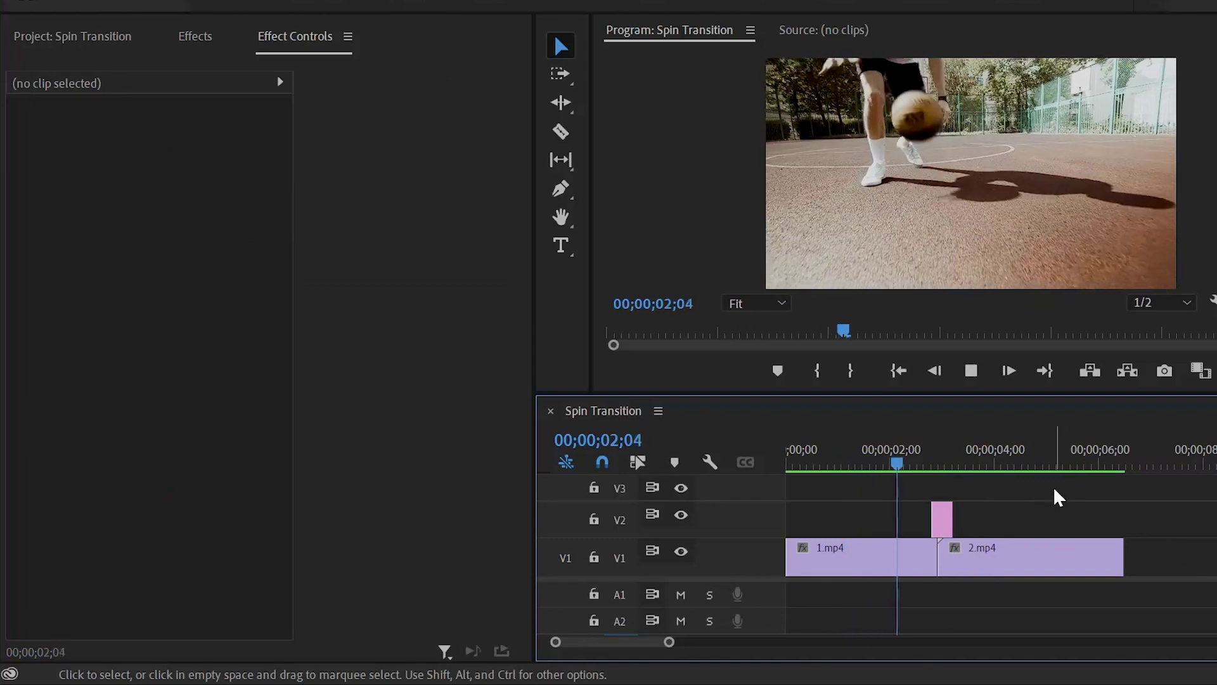
pyautogui.press('space')
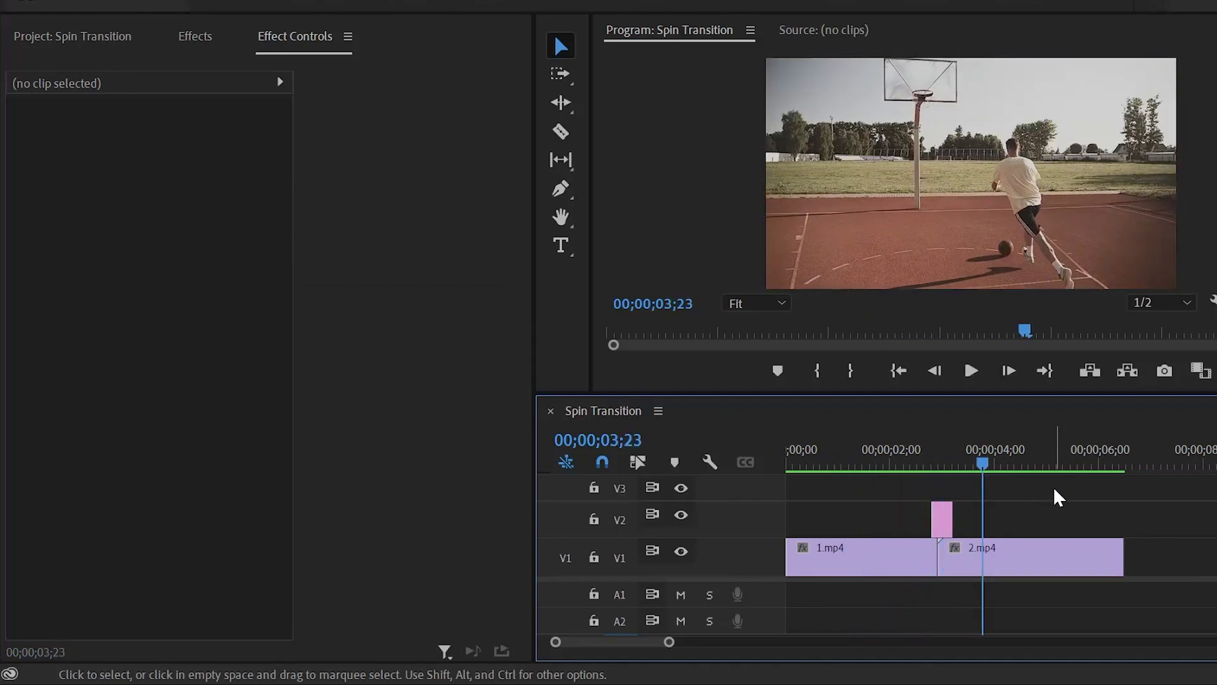
pyautogui.click(903, 461)
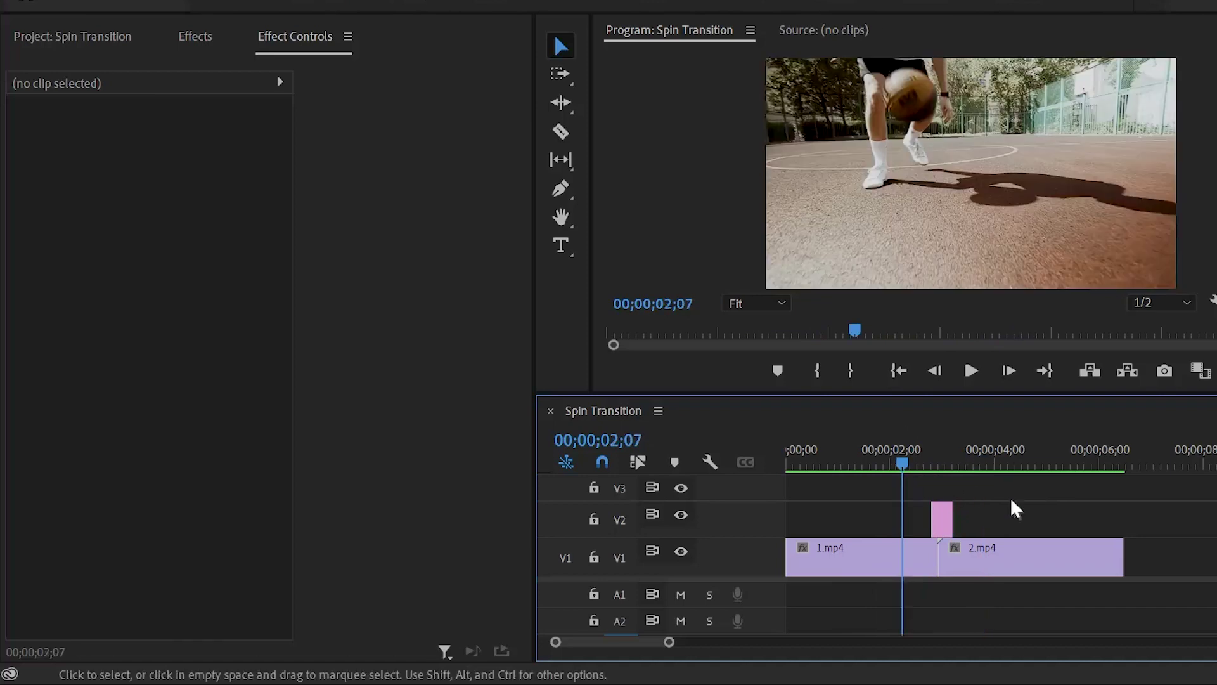
pyautogui.press('space')
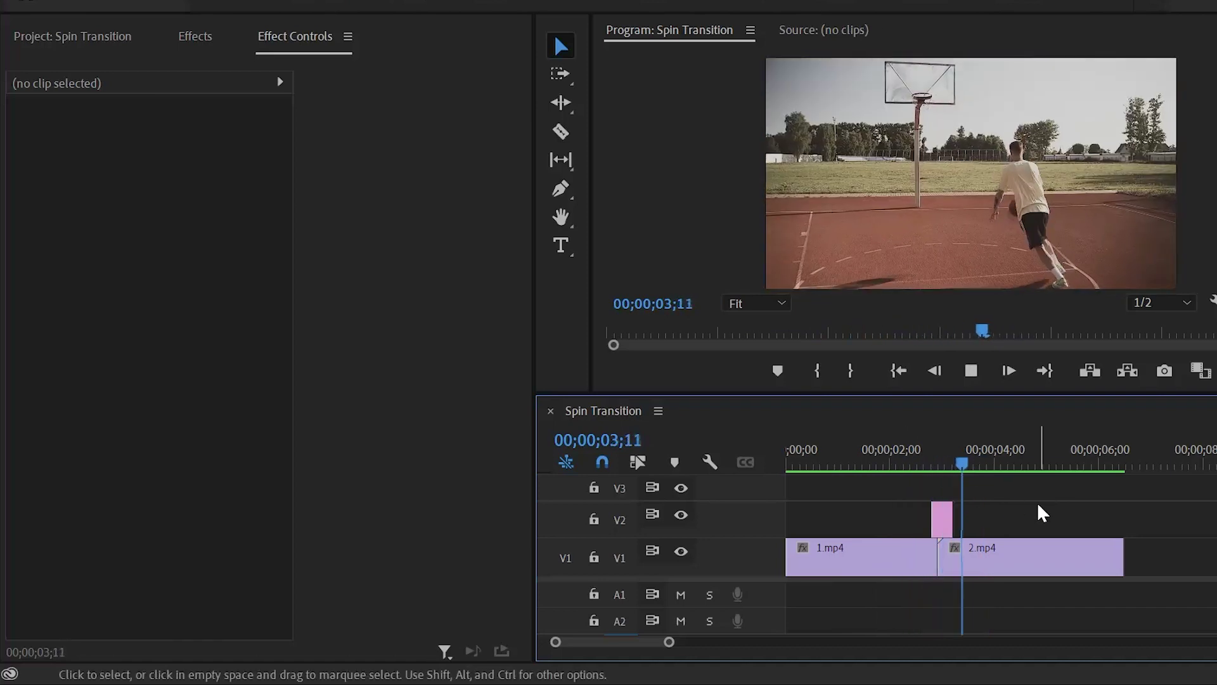
pyautogui.press('space')
pyautogui.click(860, 459)
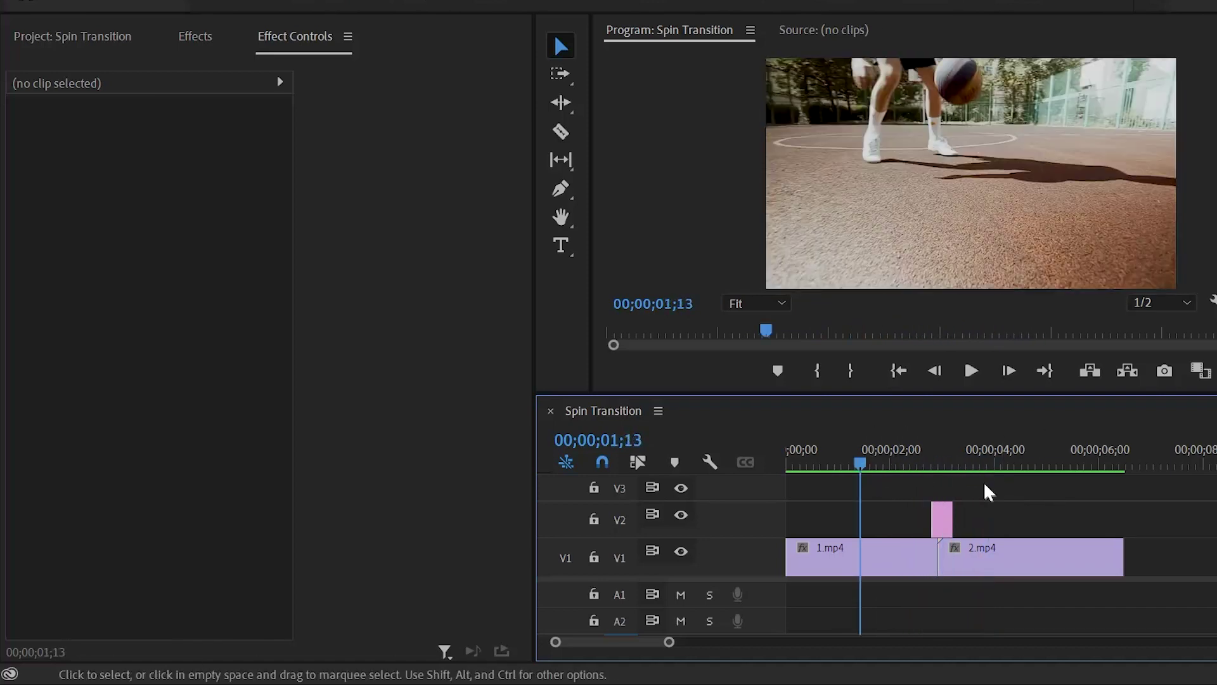
pyautogui.press('space')
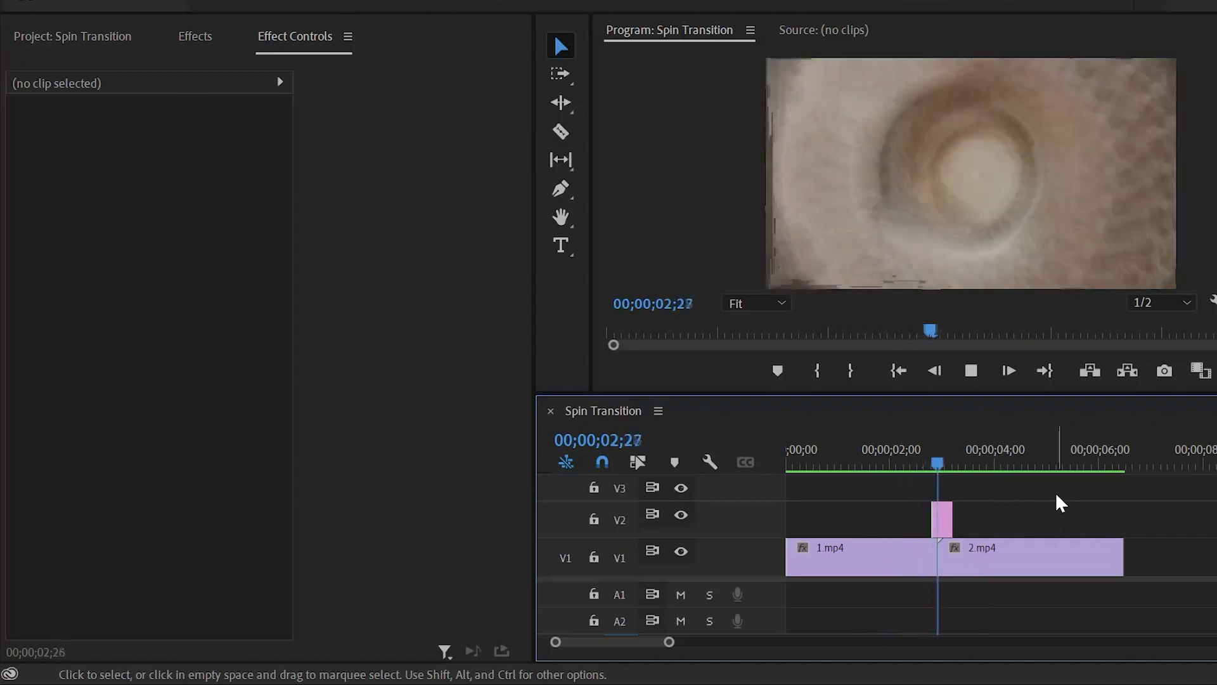
pyautogui.press('space')
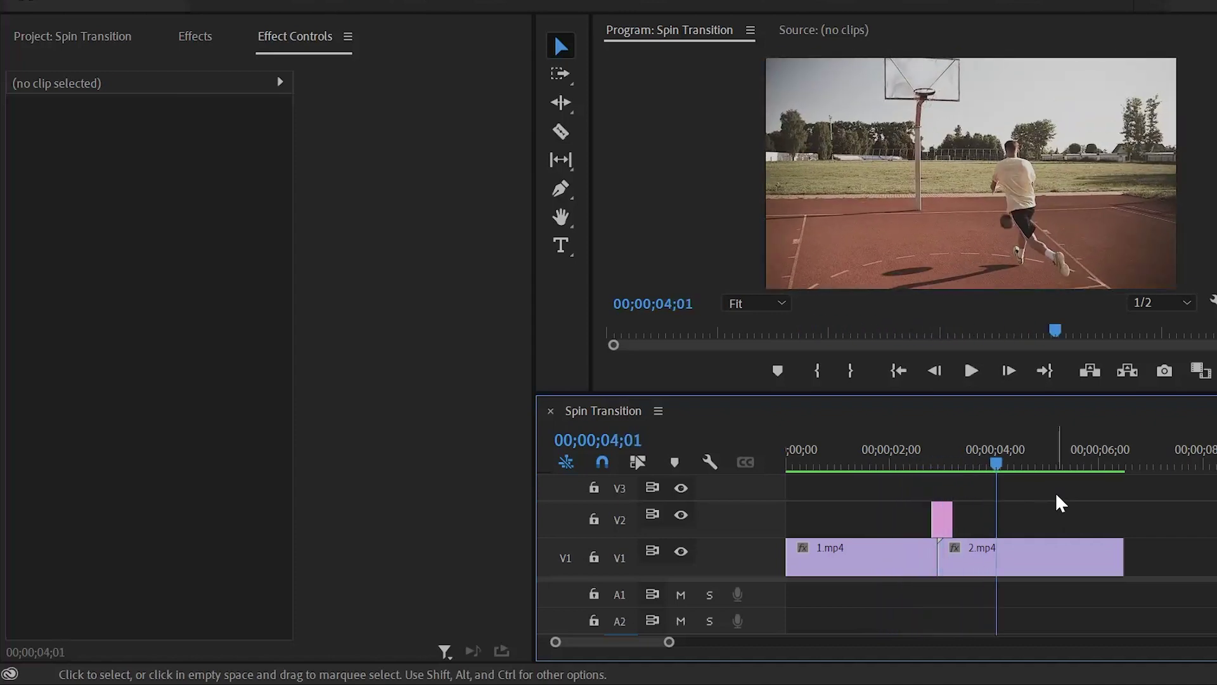